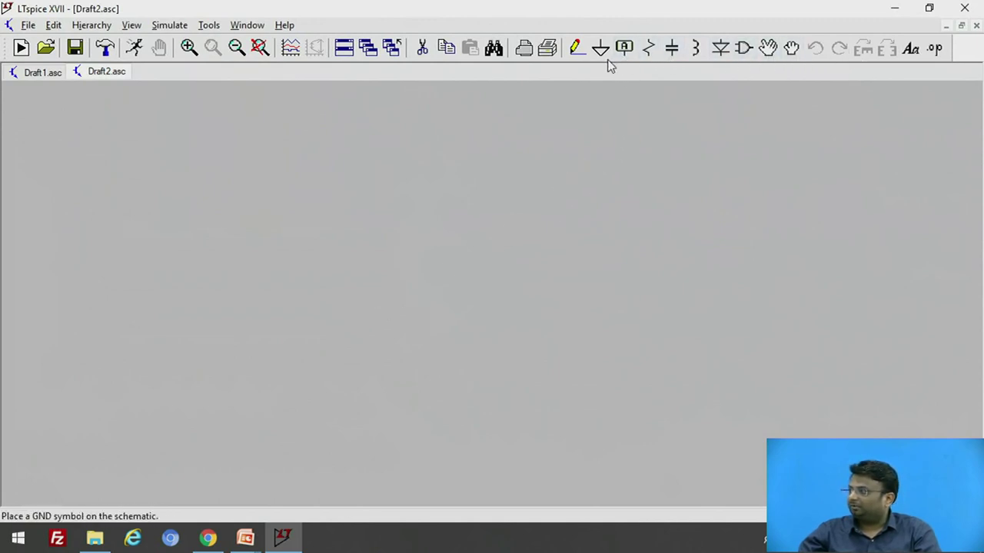
# - Place one npn bipolar transistor symbol near the middle of the empty schematic
pyautogui.click(742, 50)
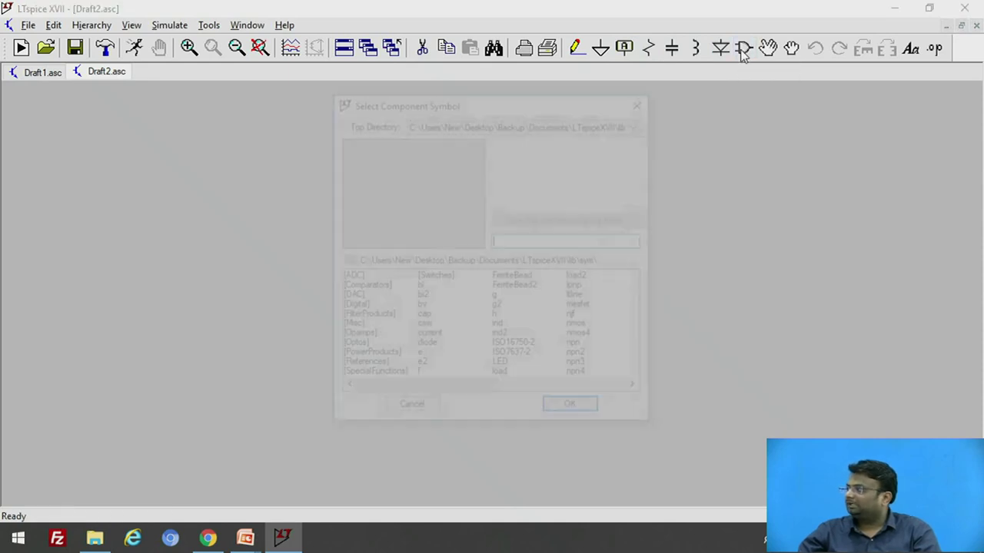
pyautogui.moveTo(480, 111); pyautogui.dragTo(388, 97)
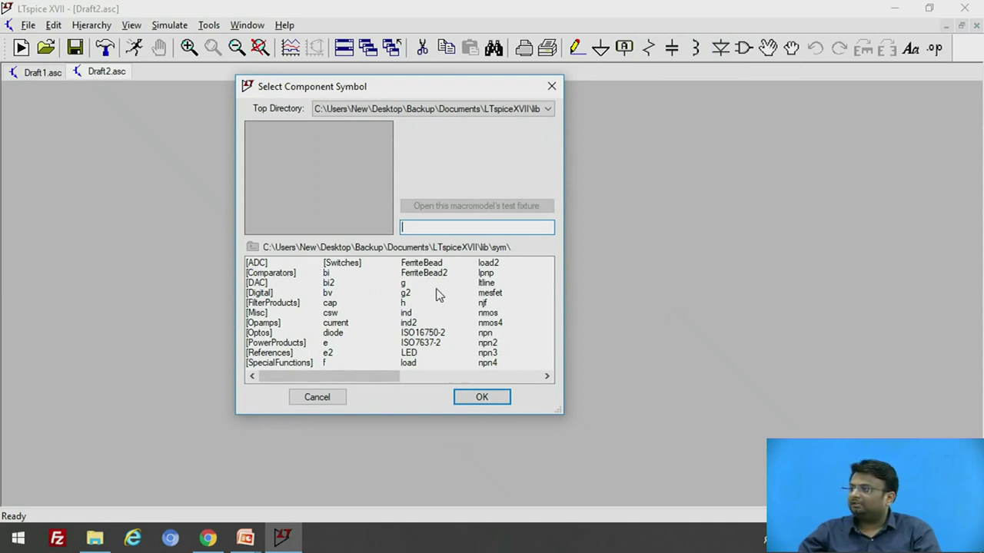
pyautogui.click(489, 334)
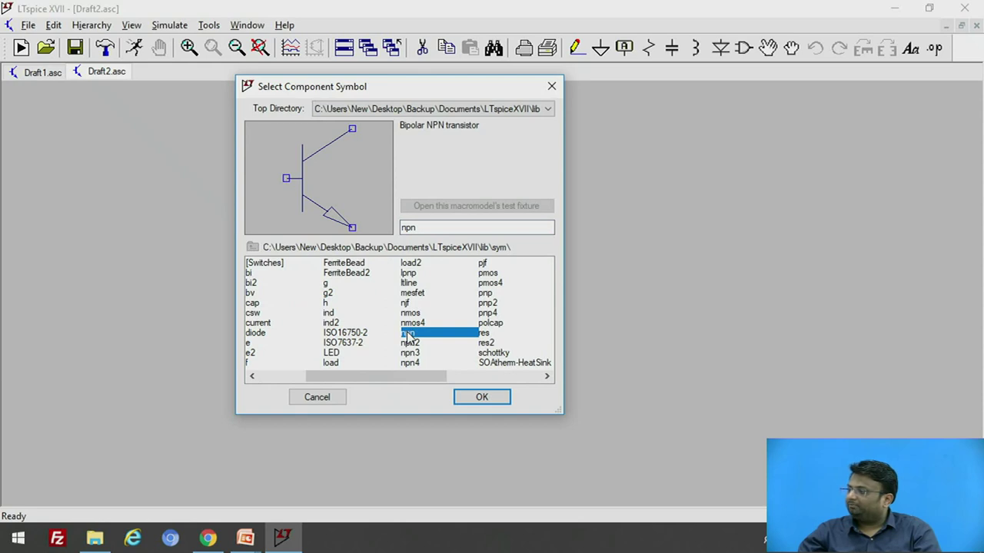
pyautogui.click(478, 397)
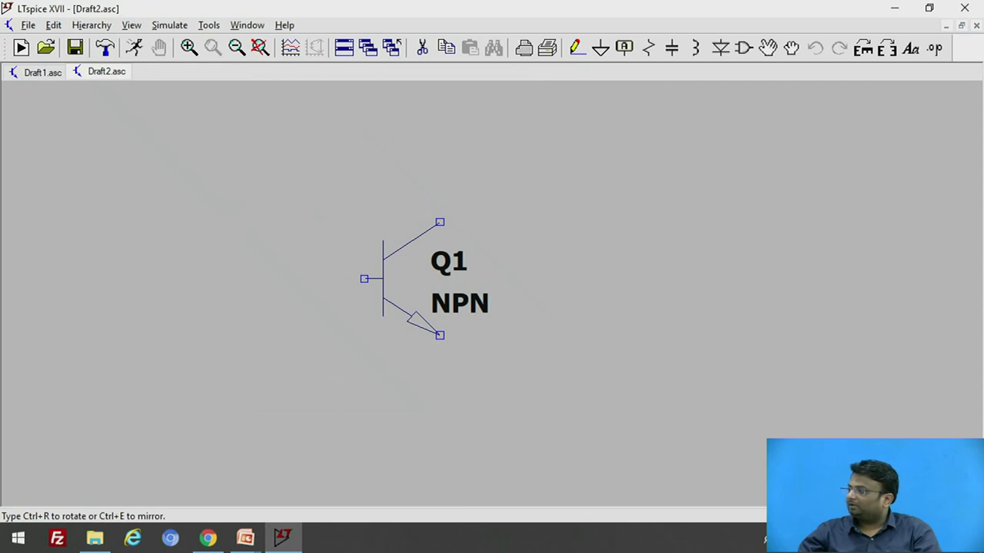
pyautogui.click(402, 276)
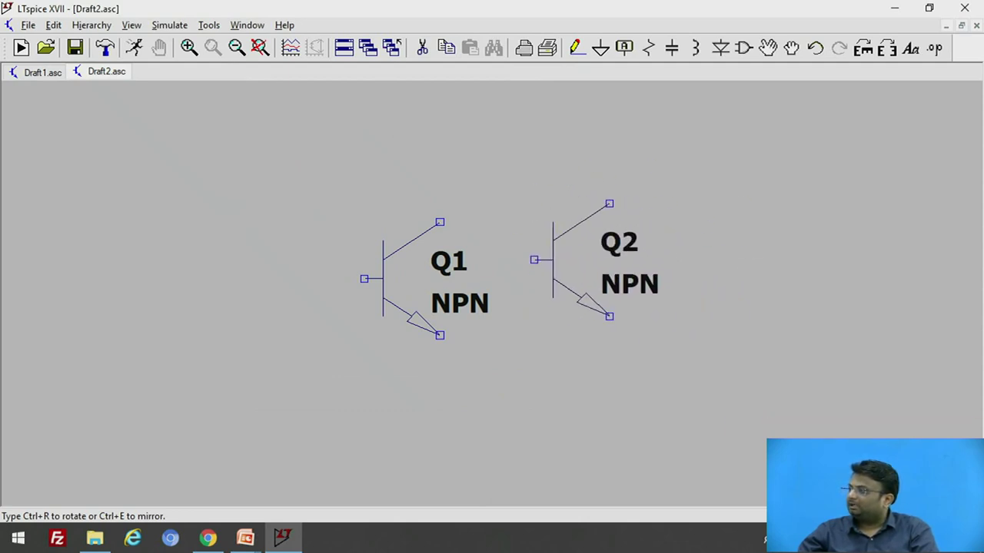
pyautogui.press('Escape')
pyautogui.scroll(-3, 562, 268)
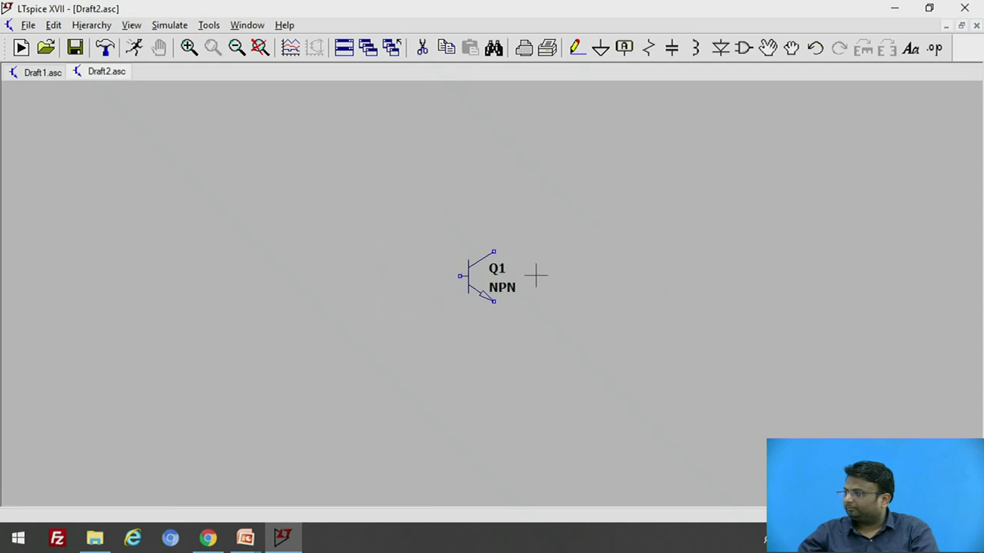
pyautogui.scroll(5, 536, 274)
pyautogui.scroll(-2, 531, 275)
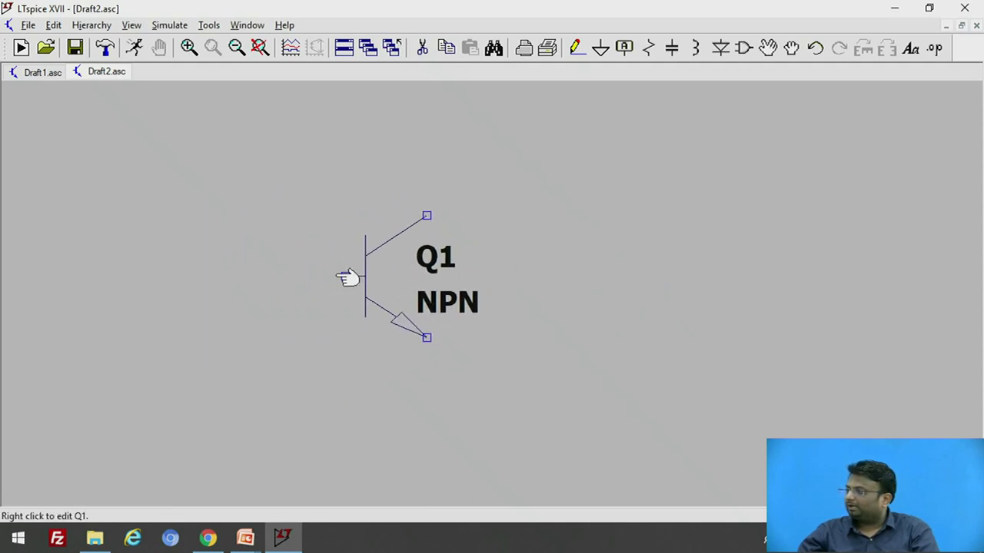
pyautogui.scroll(-1, 295, 279)
pyautogui.scroll(2, 295, 279)
pyautogui.scroll(-1, 298, 279)
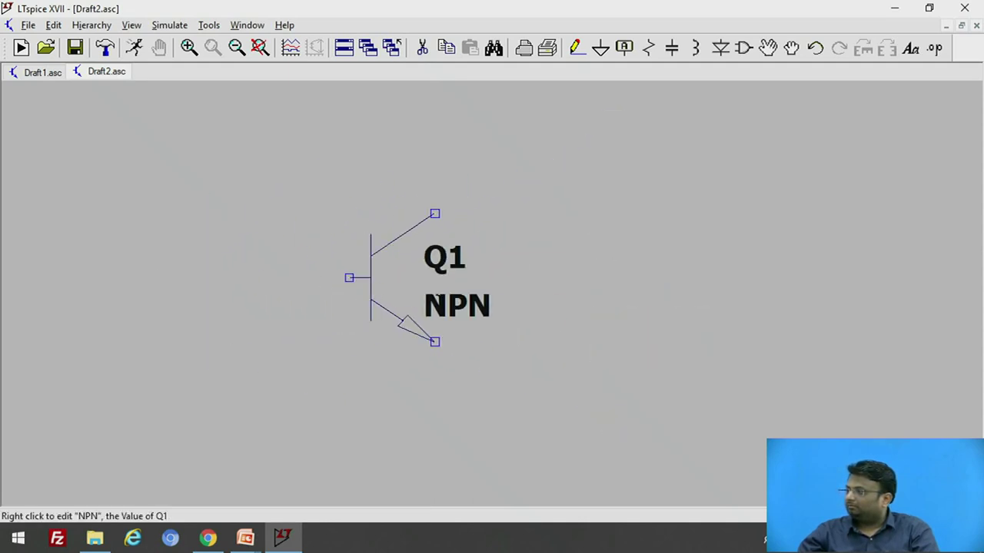
pyautogui.scroll(-2, 685, 274)
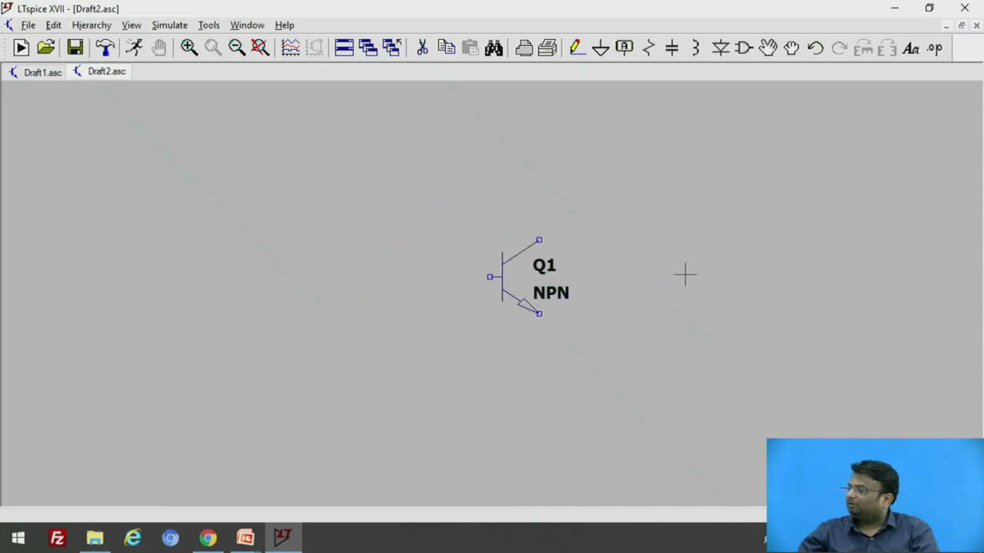
pyautogui.scroll(1, 580, 274)
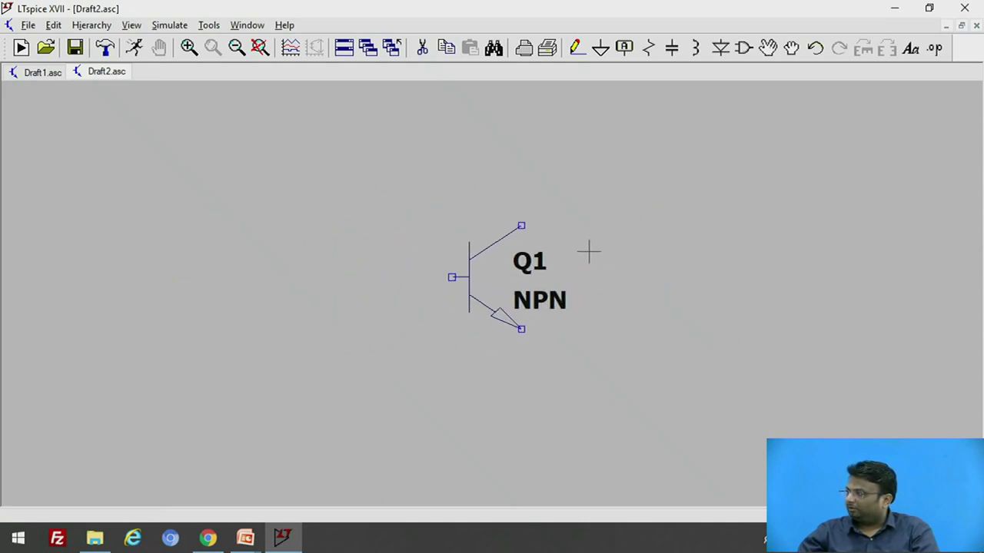
# - Place two voltage sources, one to the lower left of the transistor and one to its right
pyautogui.click(744, 49)
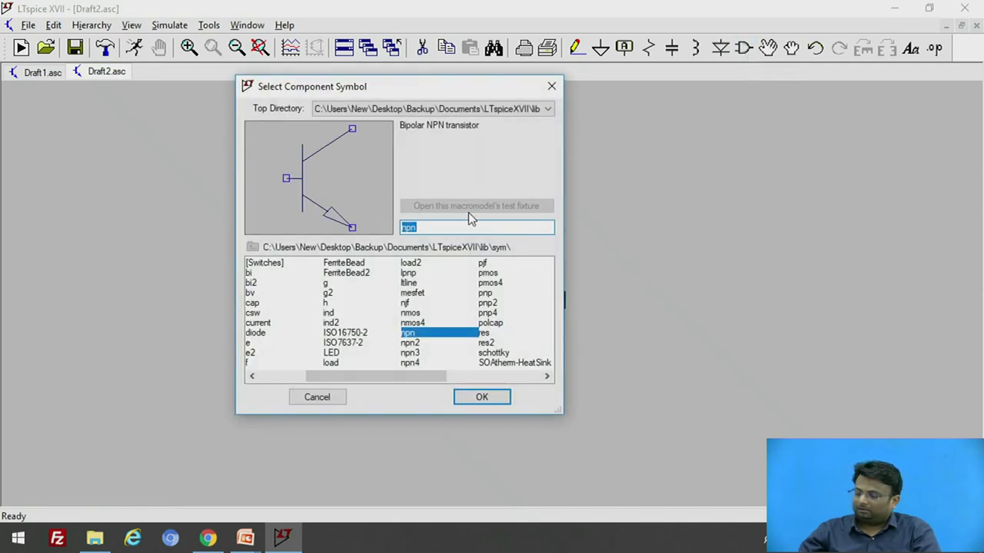
pyautogui.write('vol')
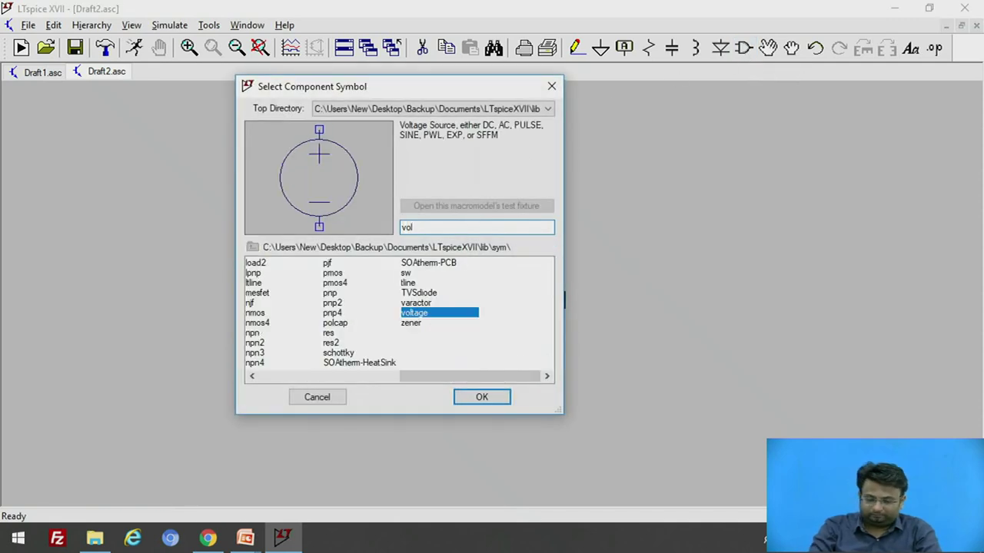
pyautogui.write('tage')
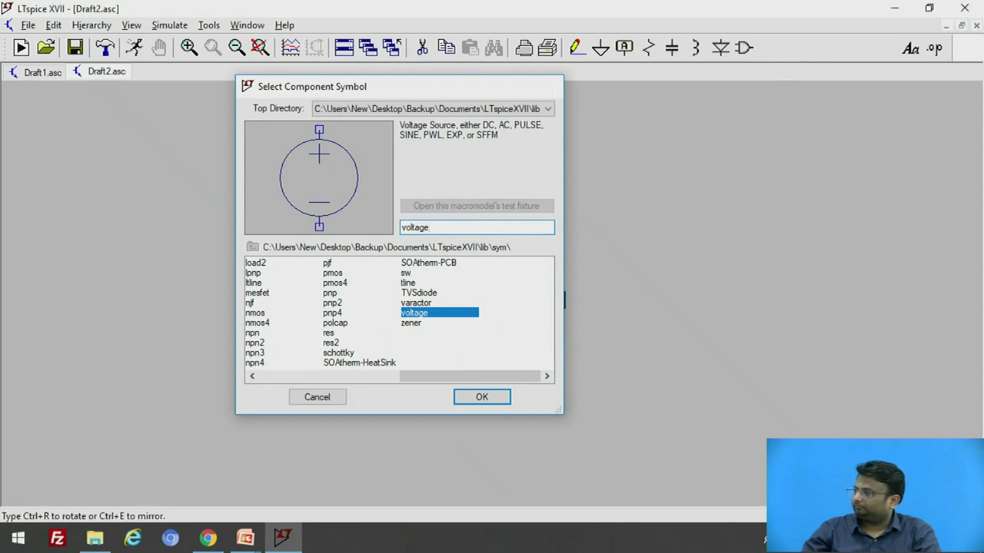
pyautogui.press('Return')
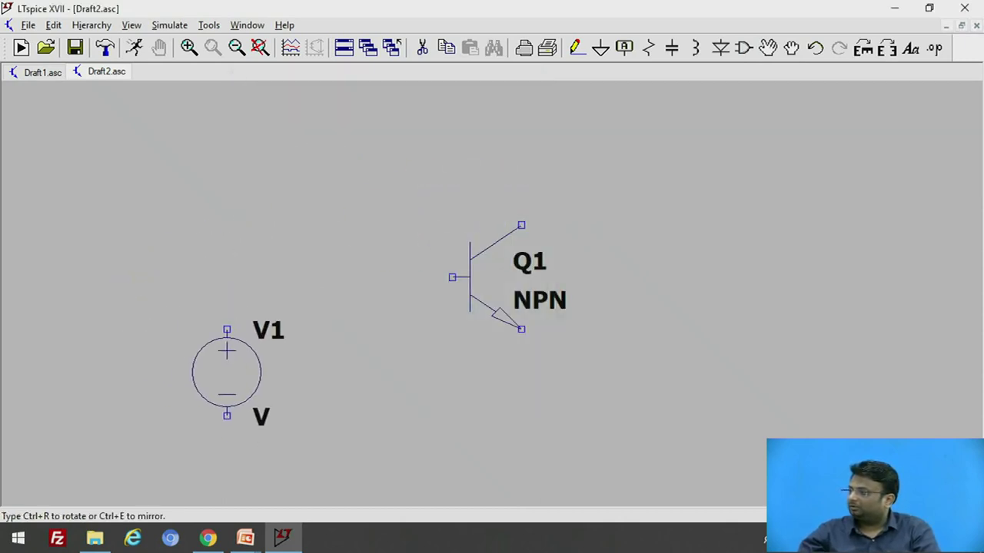
pyautogui.click(226, 373)
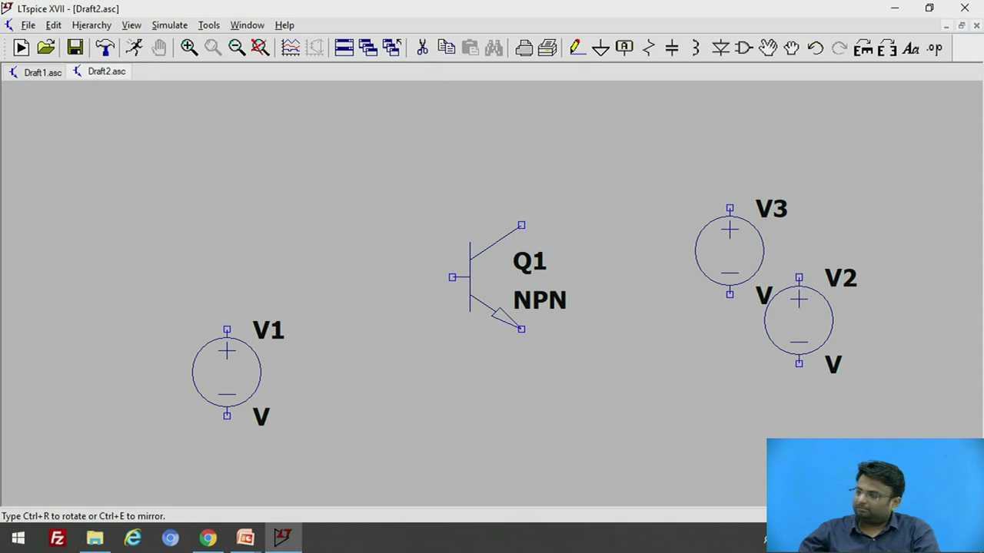
pyautogui.press('Escape')
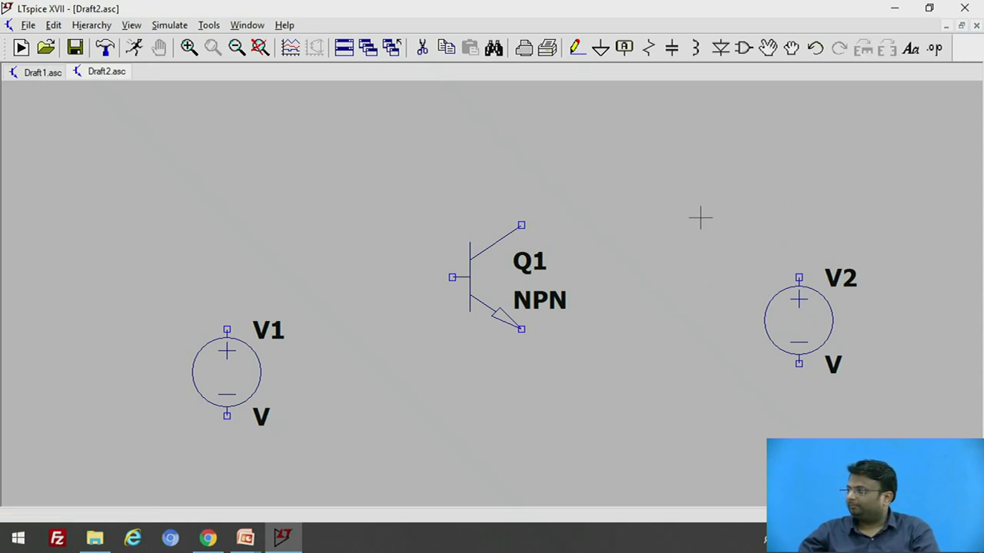
# - Place two horizontally rotated resistors, one level with the transistor's base and one between its collector and the right voltage source V2
pyautogui.click(649, 50)
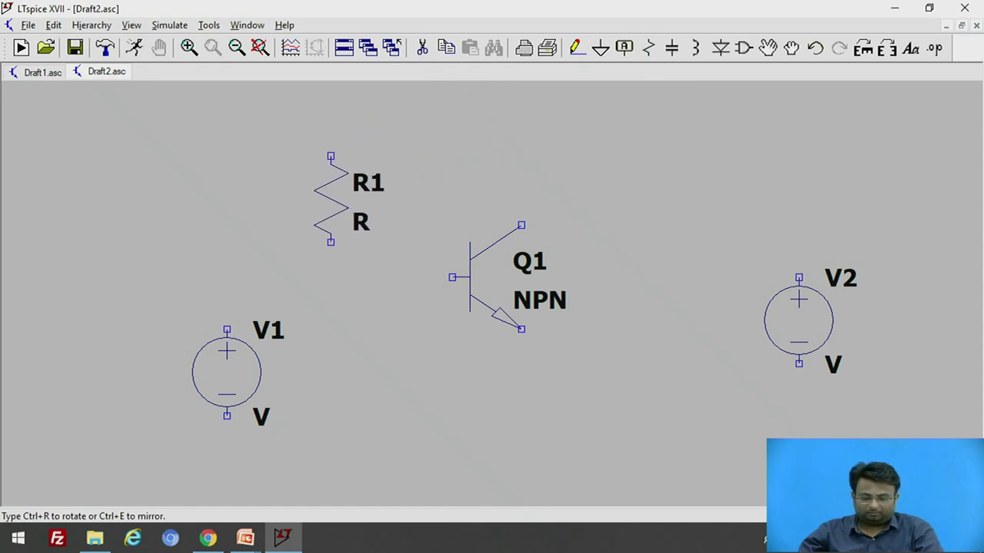
pyautogui.hotkey('ctrl', 'r')
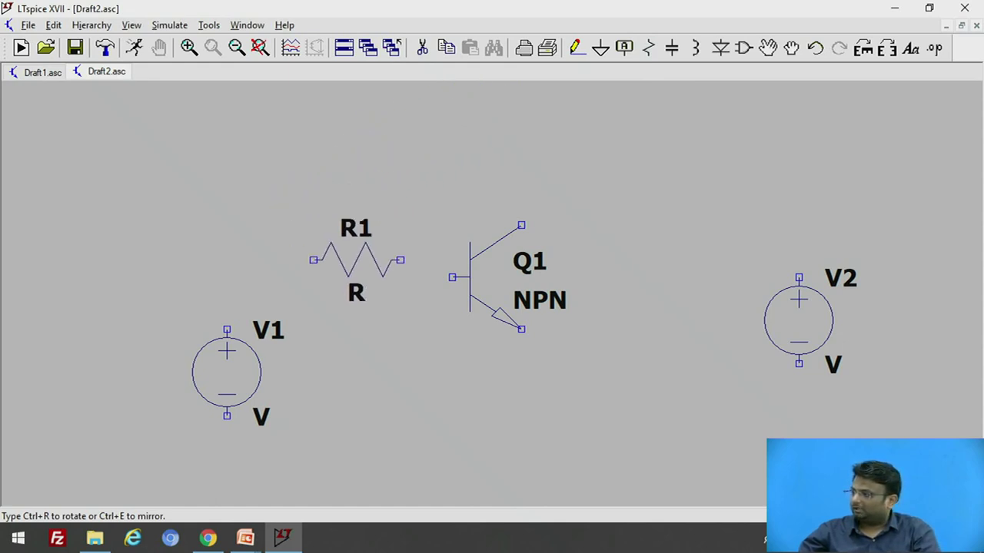
pyautogui.click(356, 277)
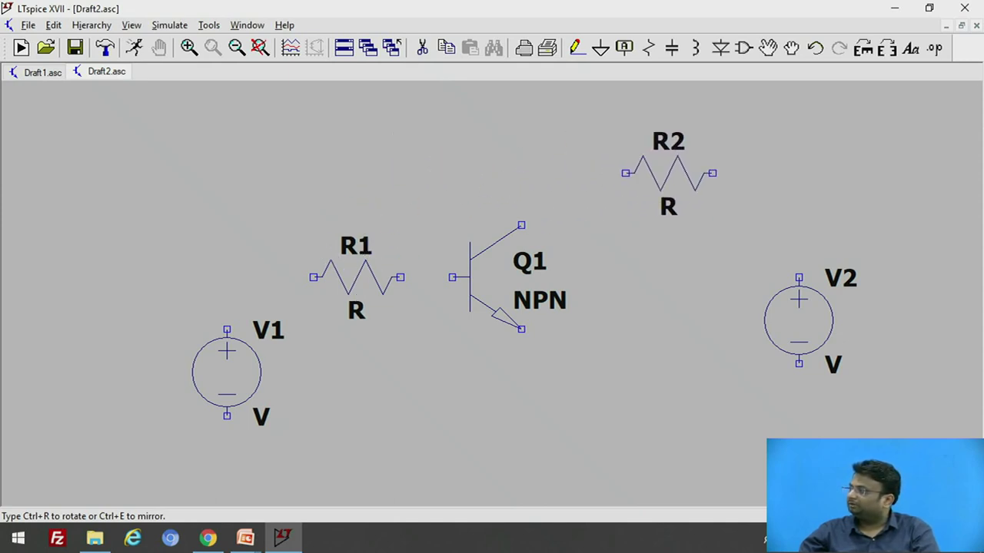
pyautogui.click(661, 168)
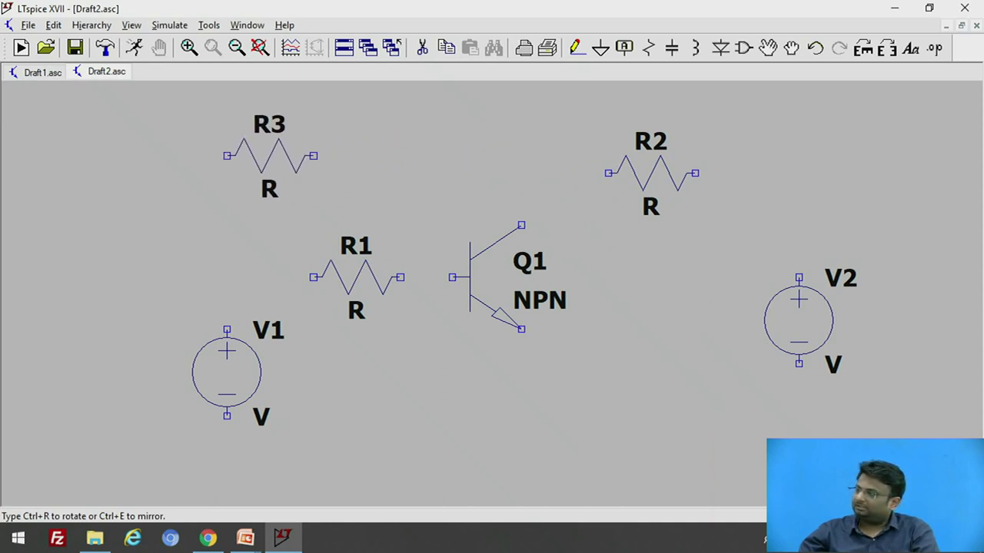
pyautogui.press('Escape')
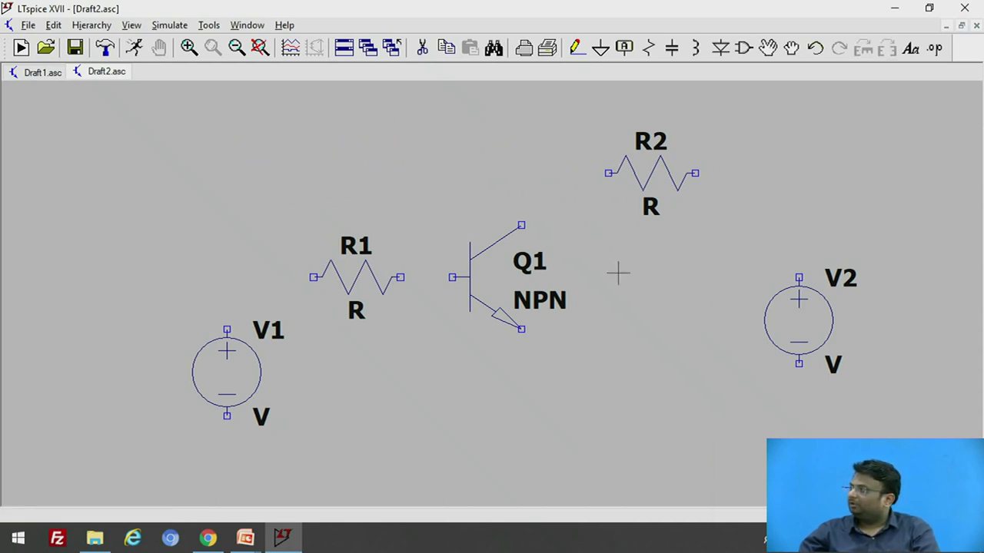
# - Wire the positive terminal of V1 to R1 and the other end of R1 to the transistor's base
pyautogui.click(583, 53)
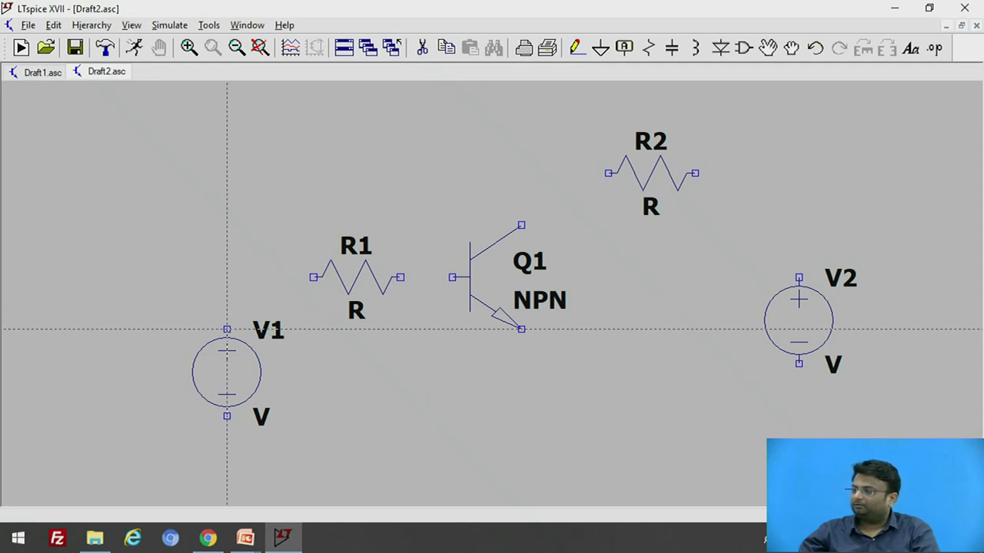
pyautogui.click(227, 277)
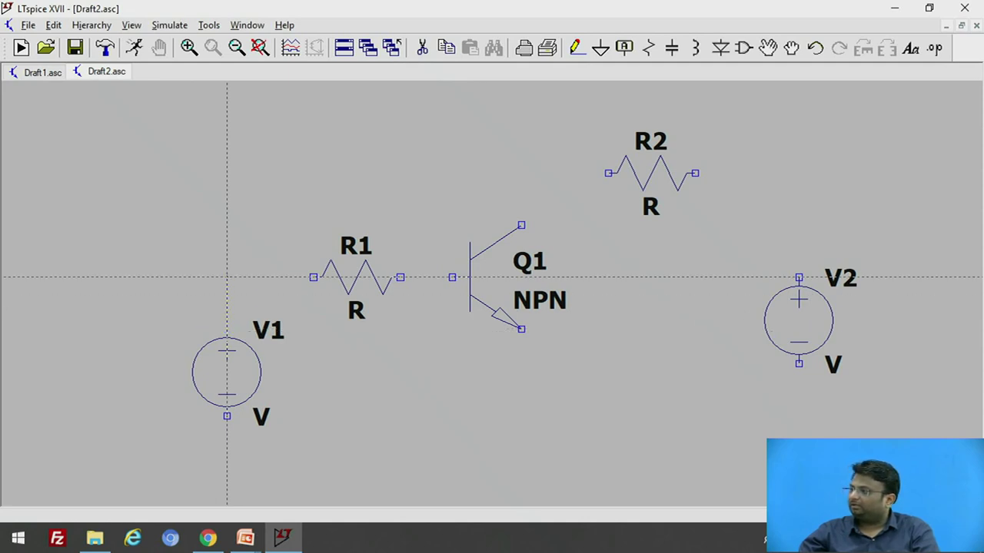
pyautogui.click(314, 276)
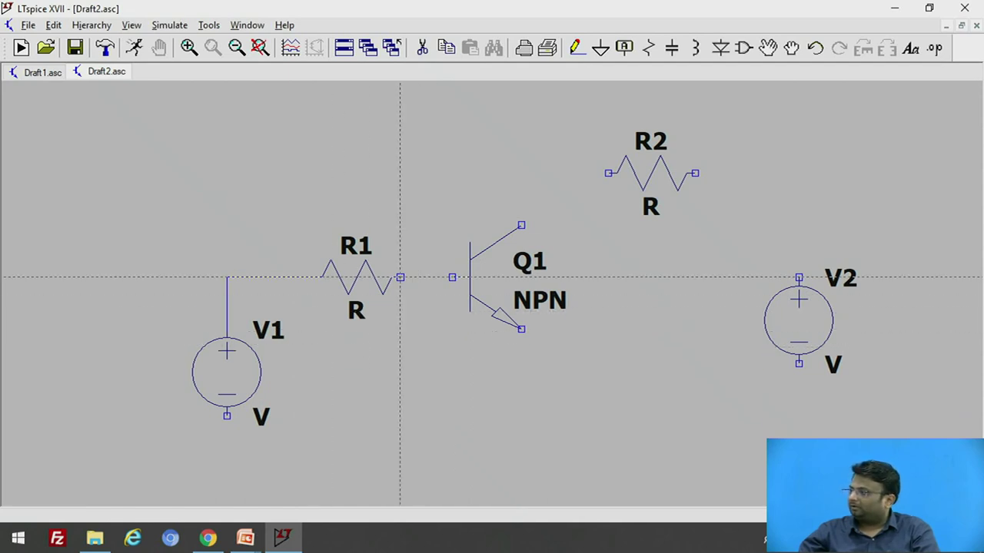
pyautogui.click(452, 277)
pyautogui.rightClick(450, 281)
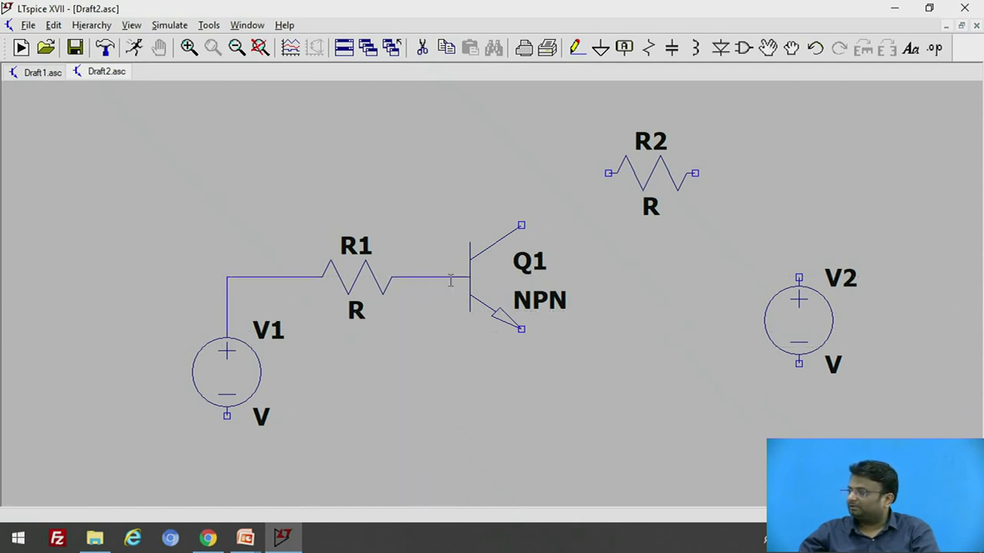
# - Wire the transistor's collector to R2 and the other end of R2 to the positive terminal of V2
pyautogui.click(521, 225)
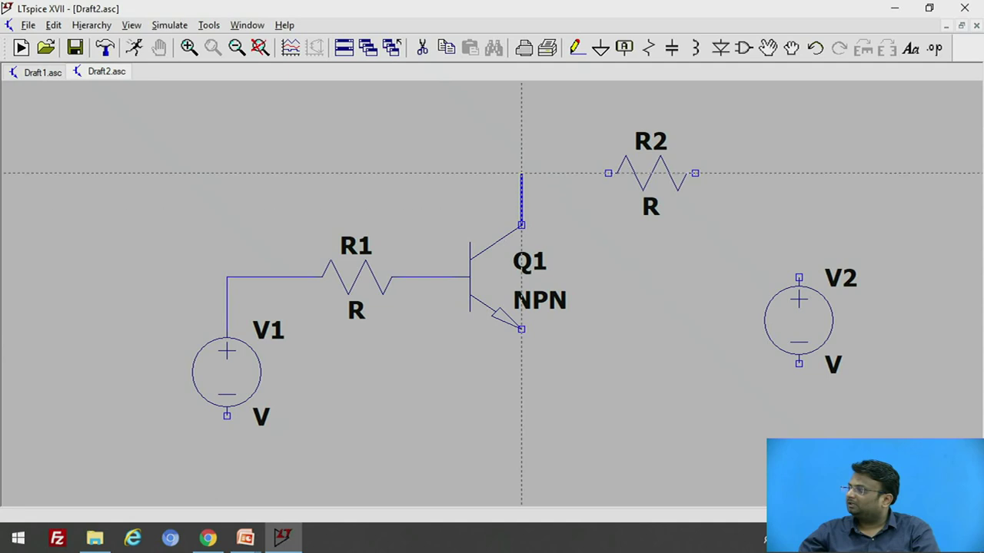
pyautogui.click(609, 173)
pyautogui.rightClick(609, 173)
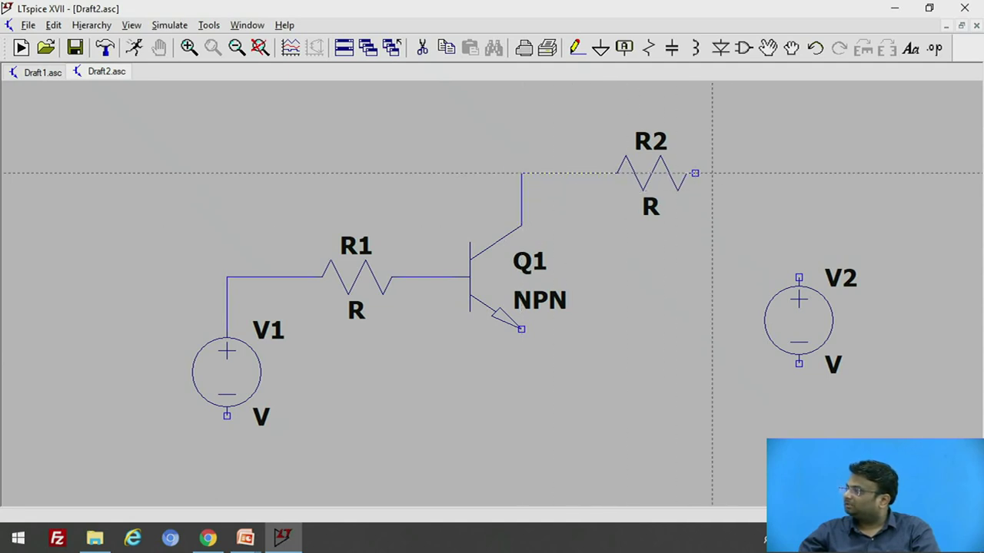
pyautogui.click(695, 173)
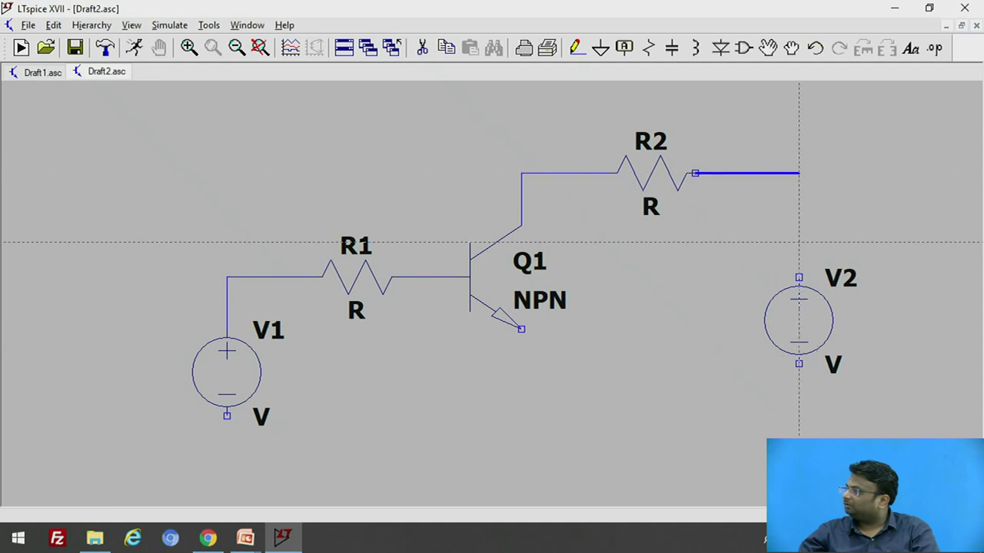
pyautogui.click(799, 173)
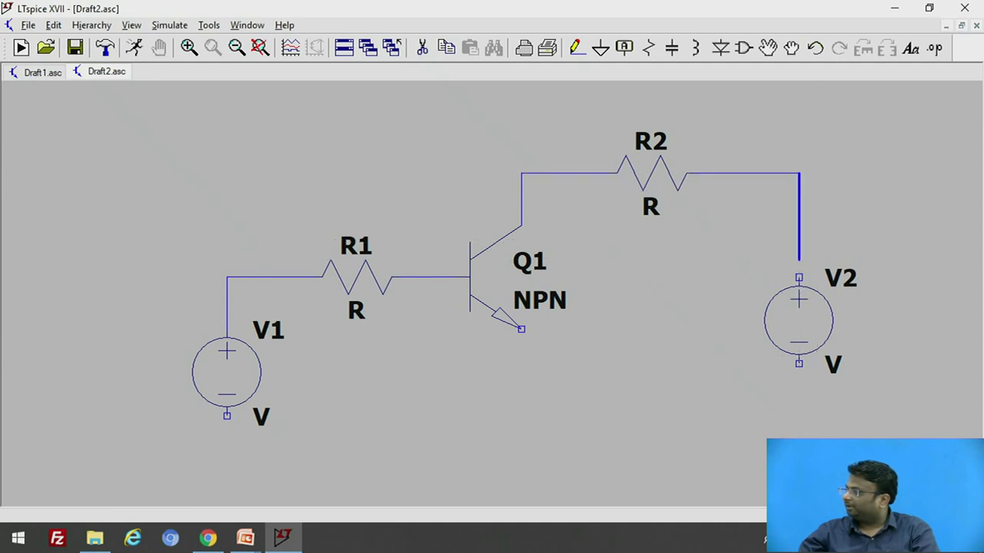
pyautogui.click(798, 277)
pyautogui.rightClick(798, 277)
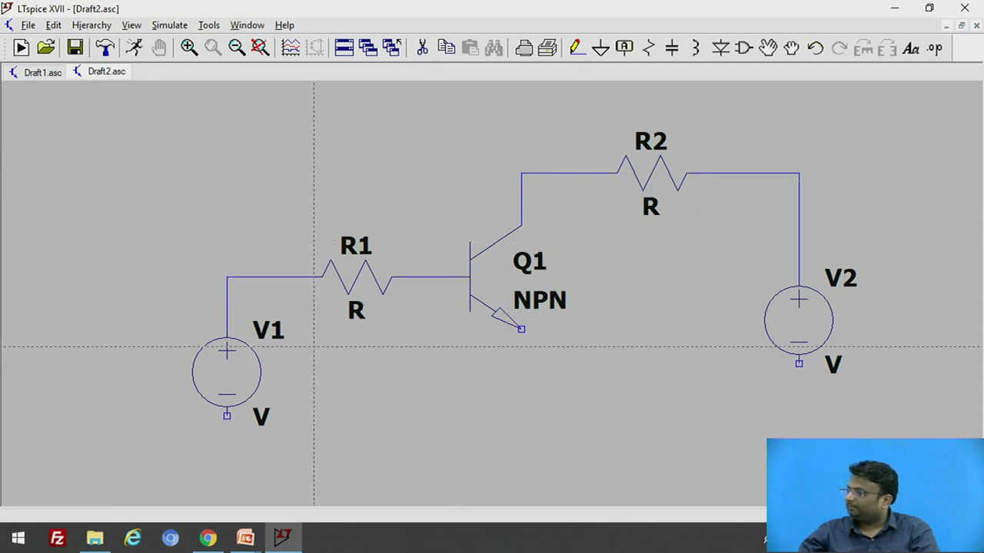
# - Wire the transistor's emitter down and across to the negative terminal of V1
pyautogui.click(521, 329)
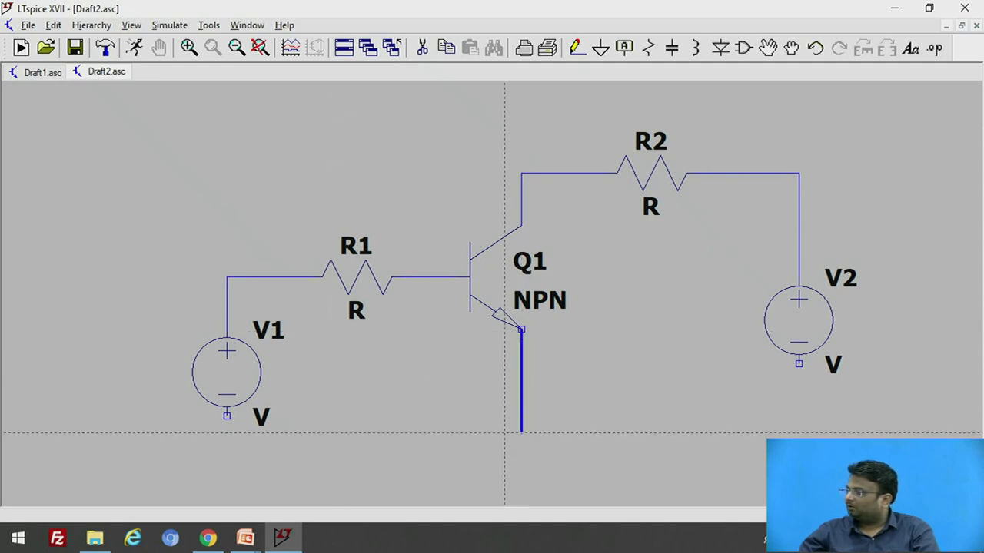
pyautogui.click(521, 467)
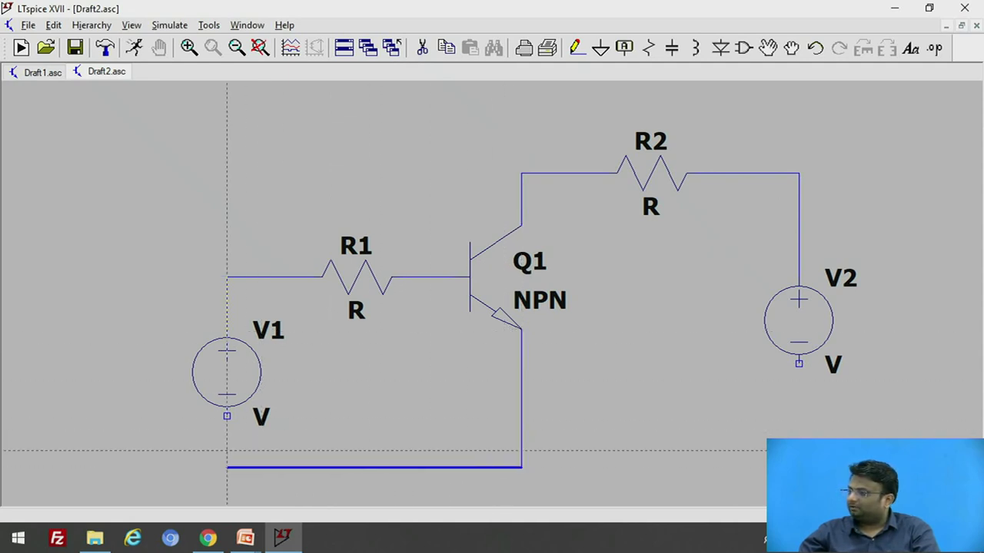
pyautogui.click(227, 466)
pyautogui.click(226, 416)
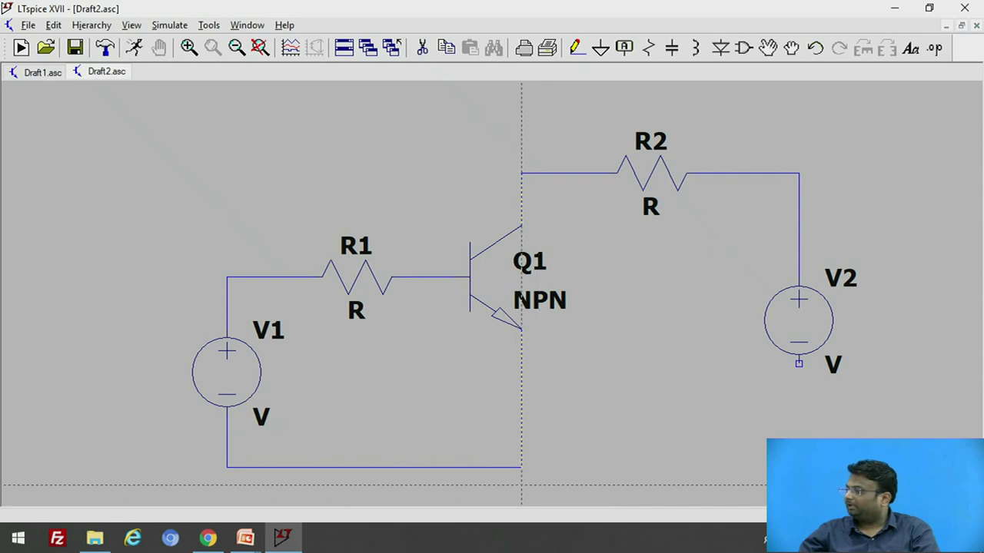
# - Wire the corner below the emitter on the bottom wire to the negative terminal of V2
pyautogui.click(521, 466)
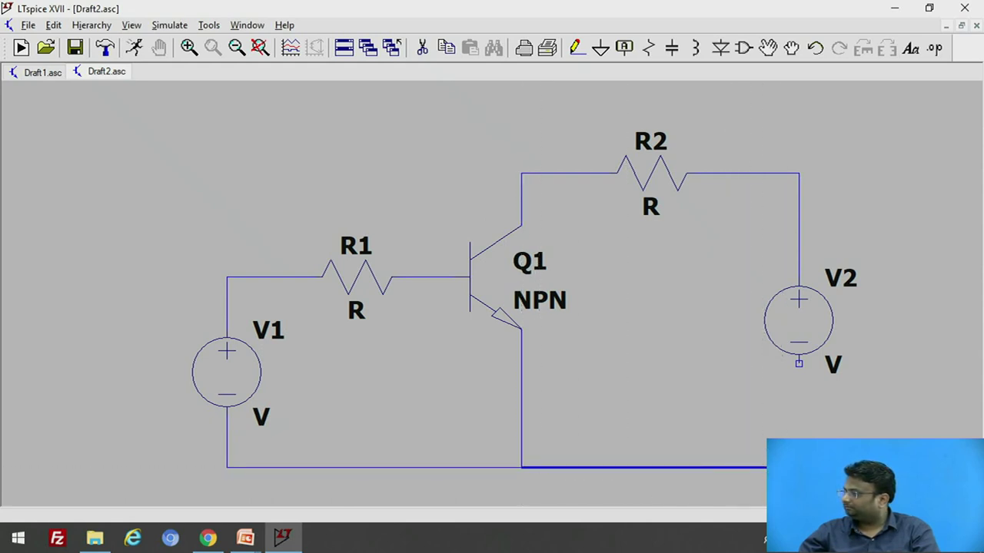
pyautogui.click(799, 466)
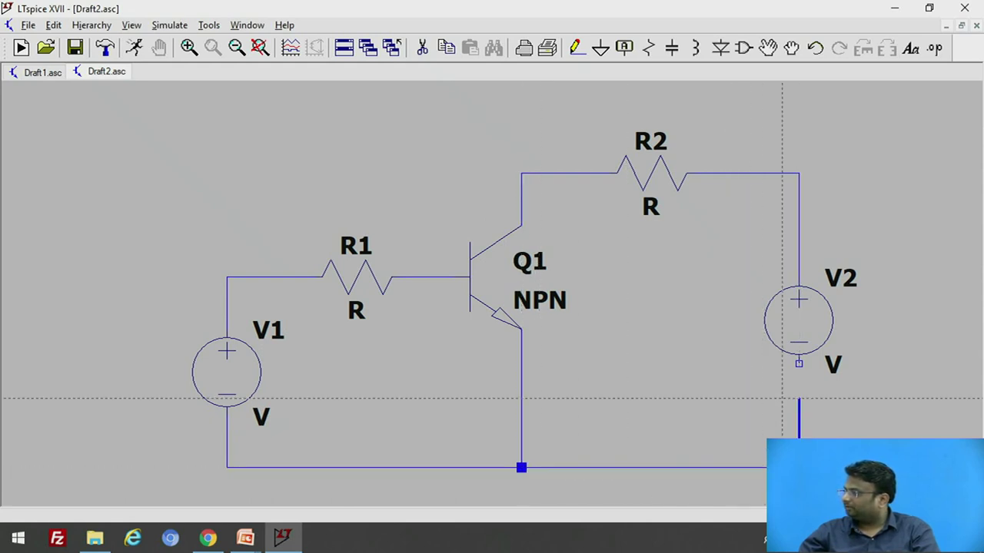
pyautogui.click(800, 364)
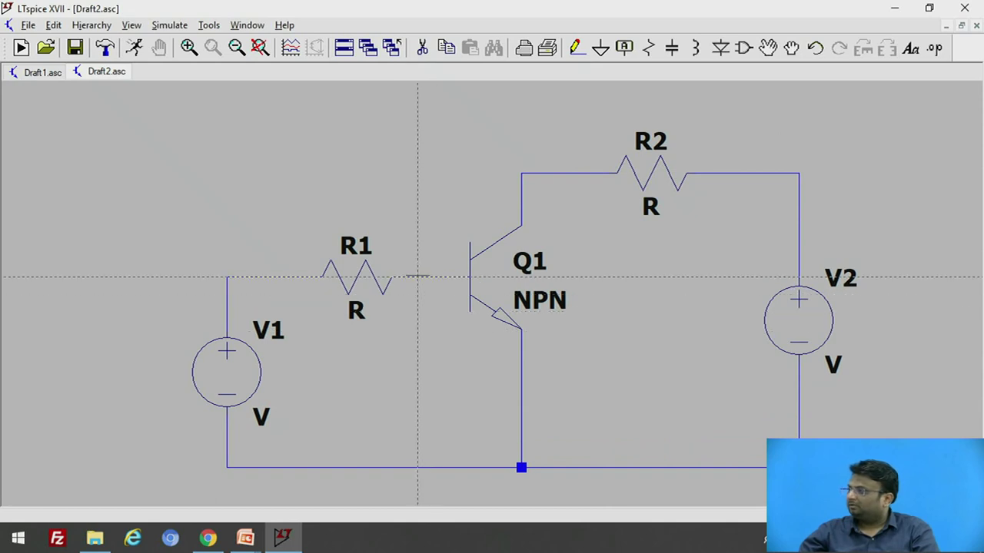
pyautogui.click(469, 277)
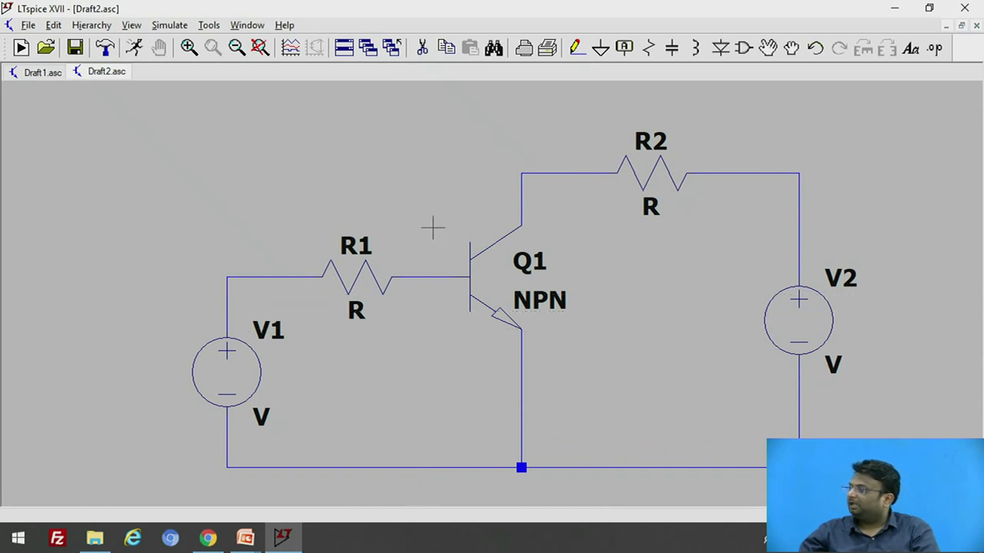
# - Place a ground symbol at the junction below the transistor's emitter on the bottom wire
pyautogui.click(600, 49)
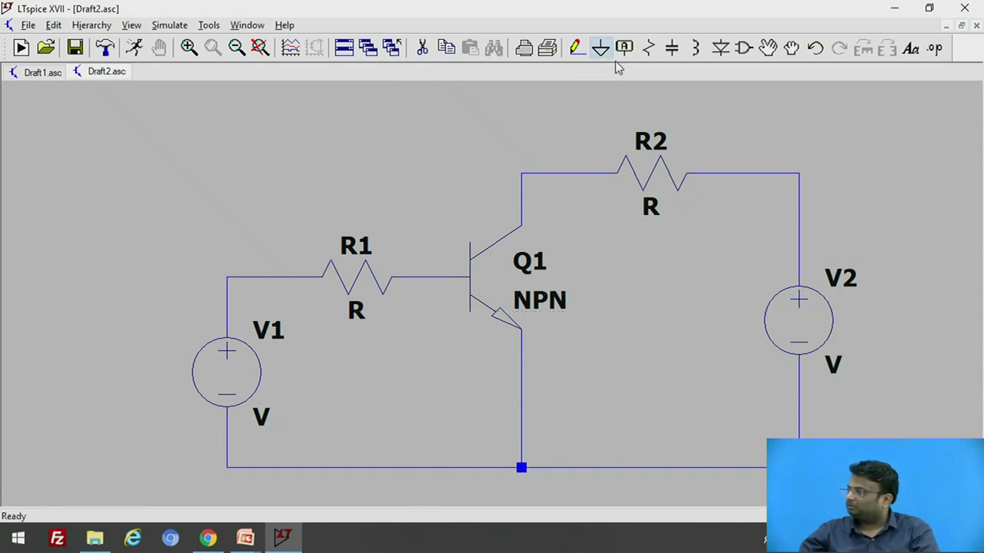
pyautogui.click(521, 467)
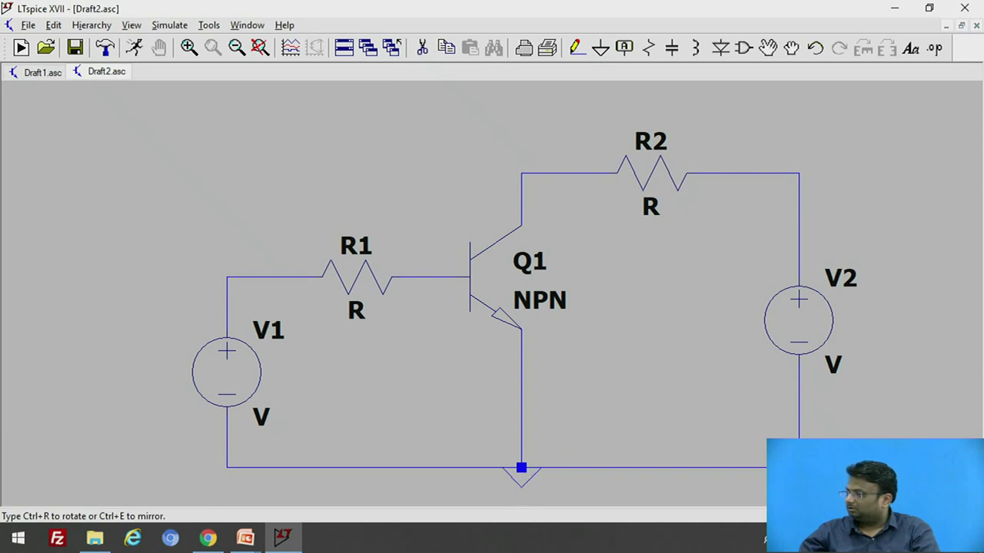
pyautogui.rightClick(257, 156)
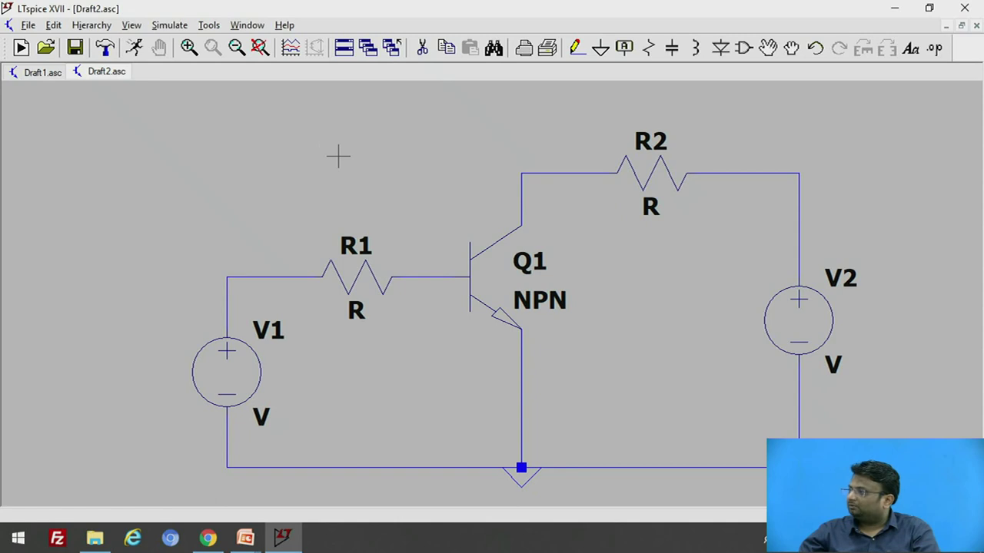
# - Set the resistance of base resistor R1 to 680 ohms
pyautogui.rightClick(358, 274)
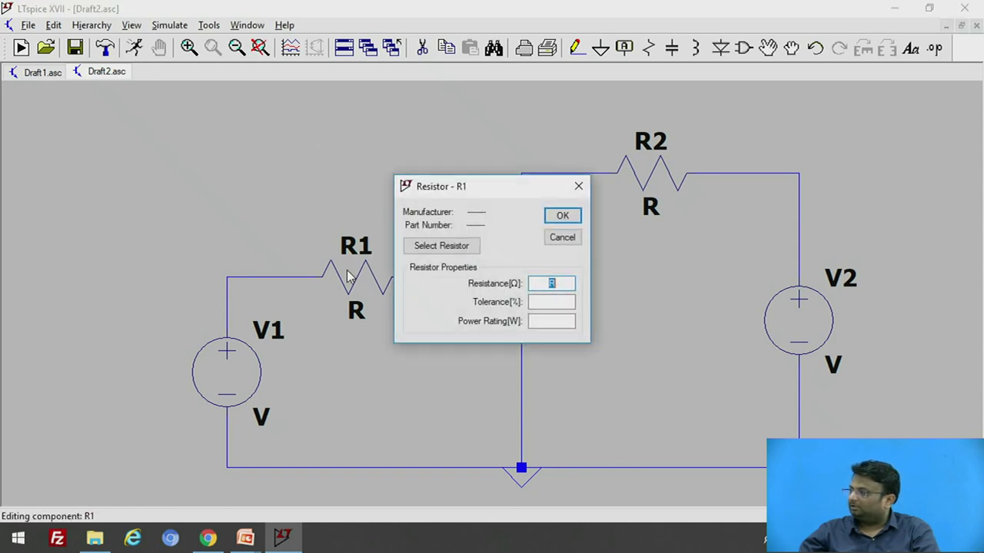
pyautogui.write('680')
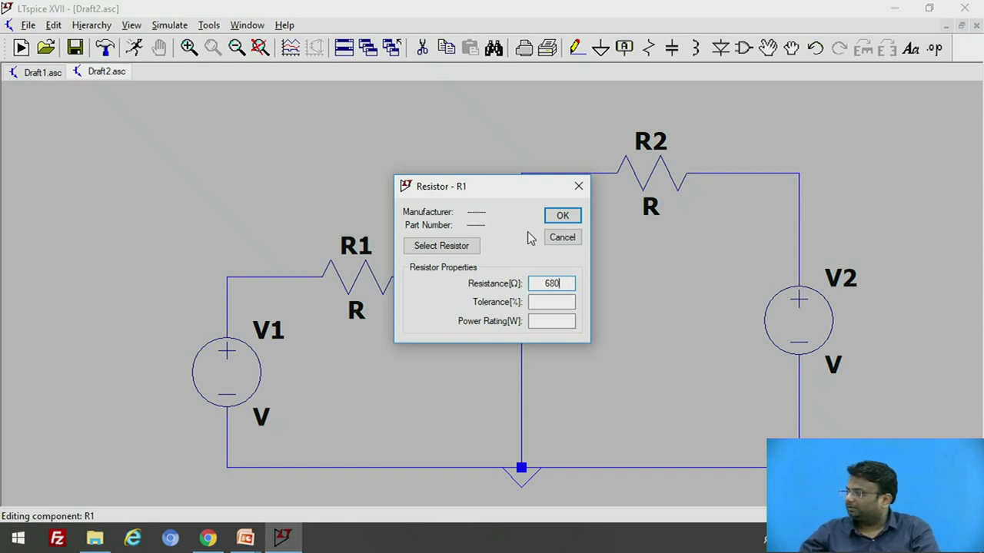
pyautogui.doubleClick(552, 283)
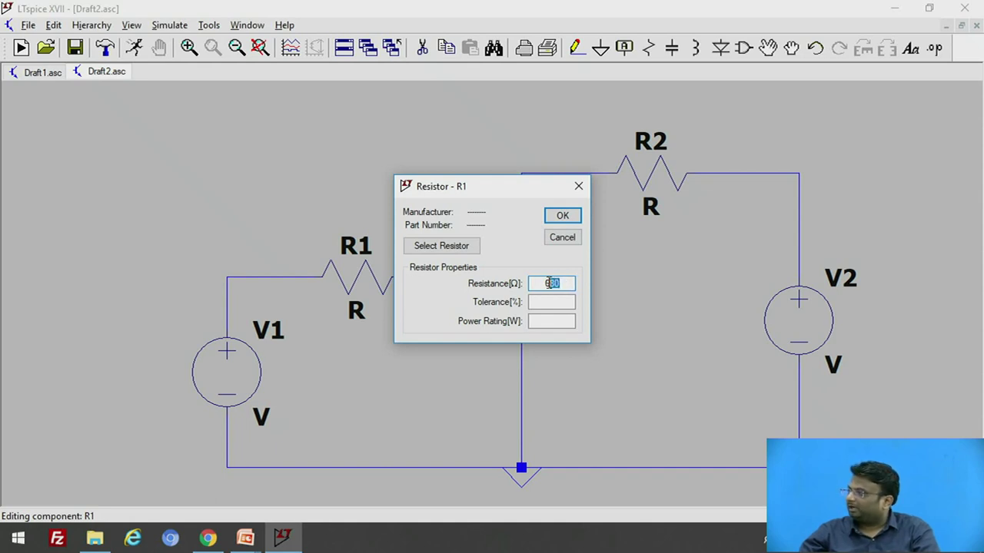
pyautogui.click(562, 216)
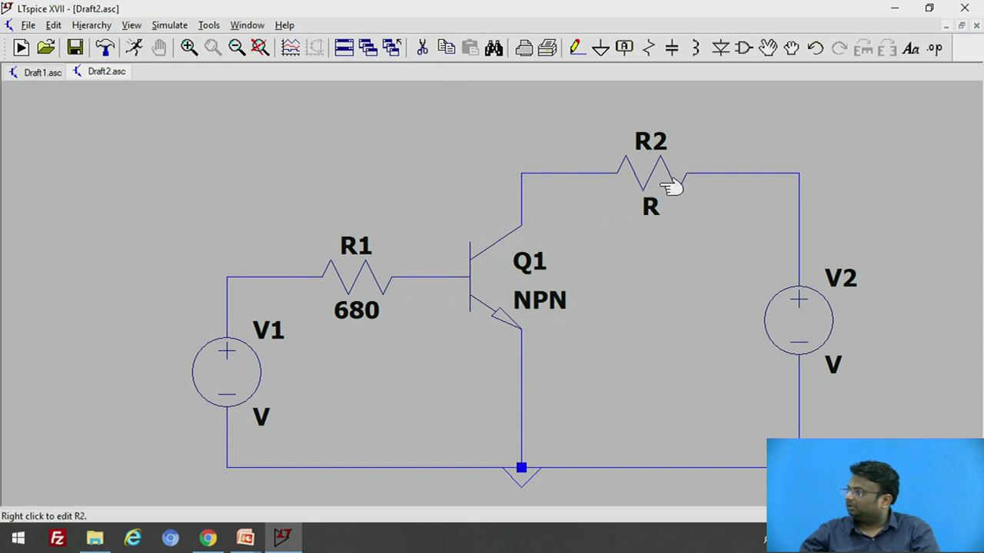
# - Set the resistance of collector resistor R2 to 420 ohms
pyautogui.rightClick(651, 182)
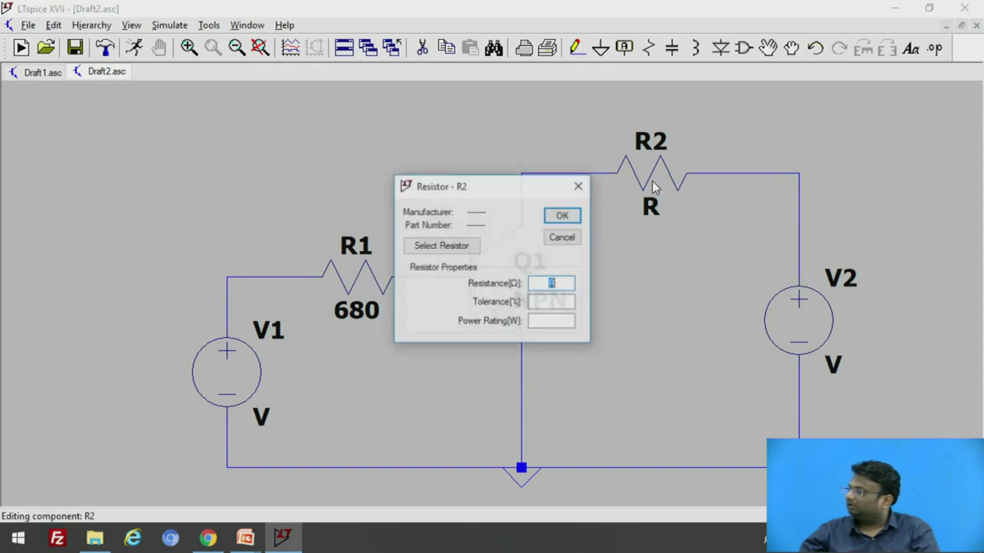
pyautogui.click(579, 186)
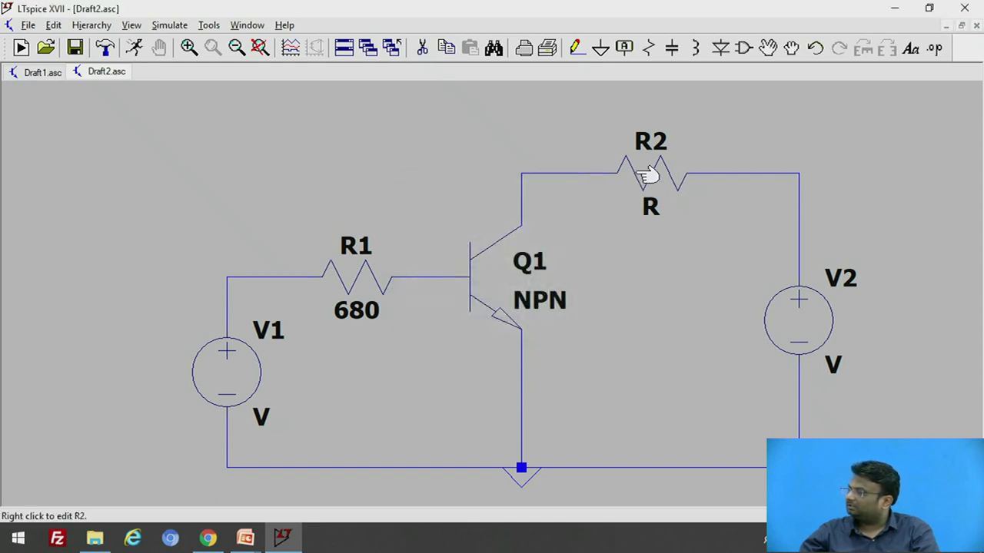
pyautogui.rightClick(648, 175)
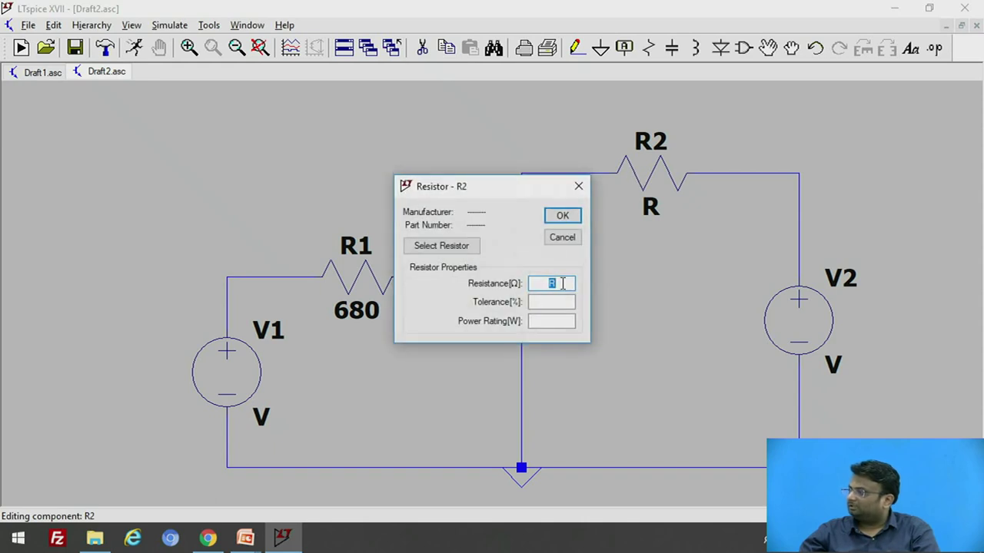
pyautogui.write('420')
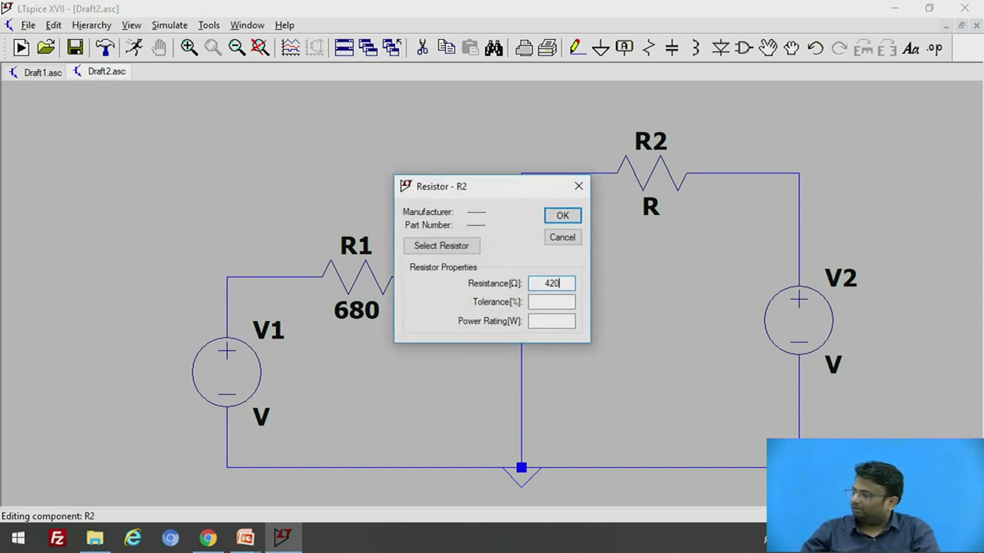
pyautogui.press('Return')
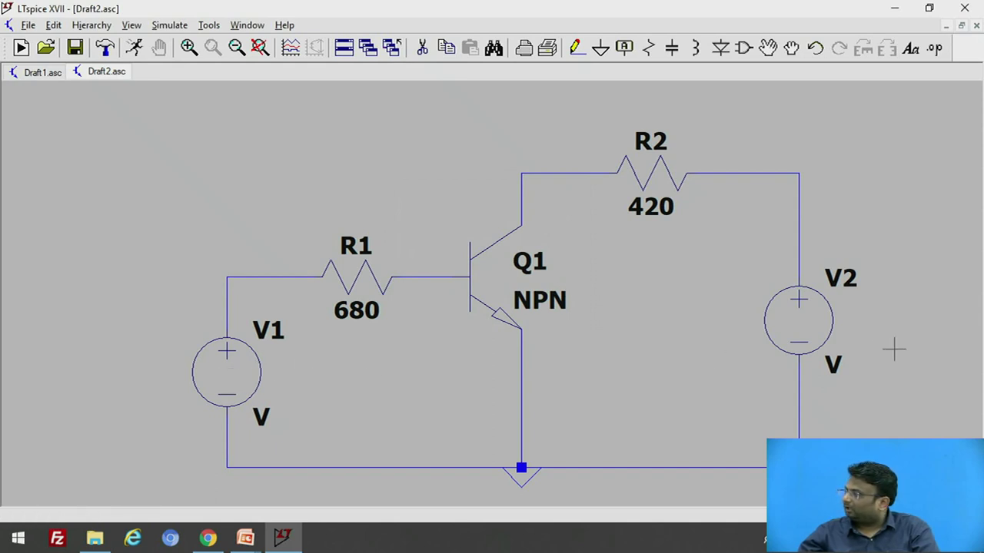
# - Set the DC value of voltage source V2 to 5V
pyautogui.rightClick(816, 329)
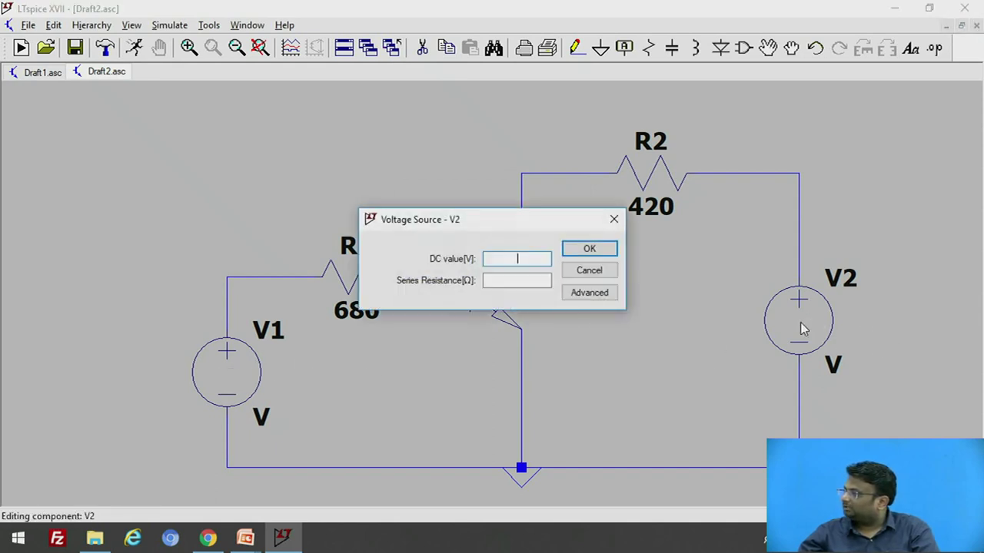
pyautogui.write('5V')
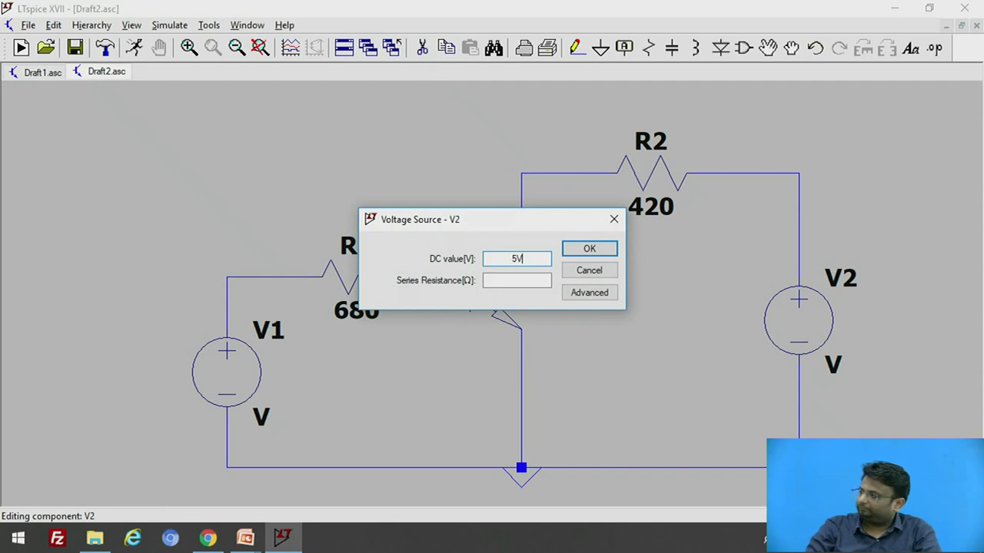
pyautogui.press('Return')
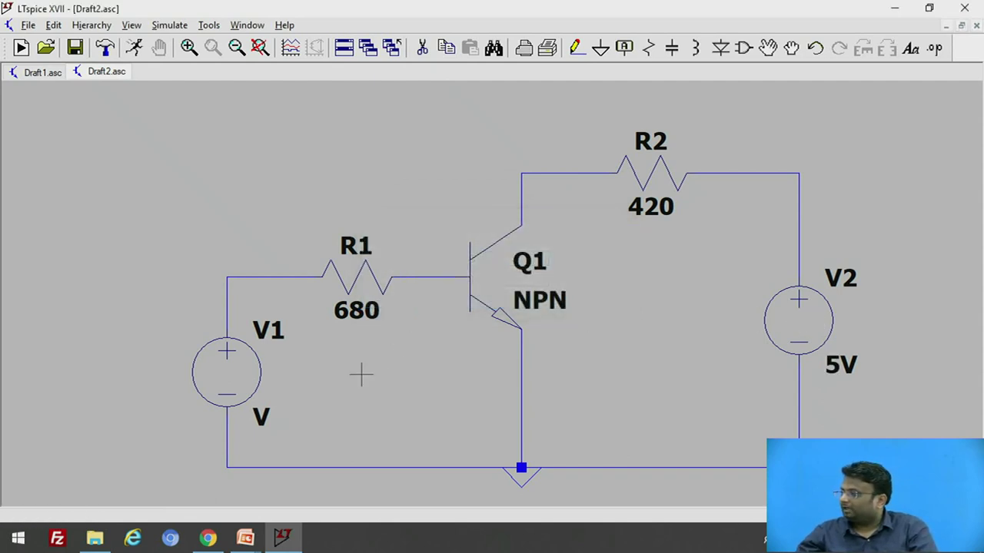
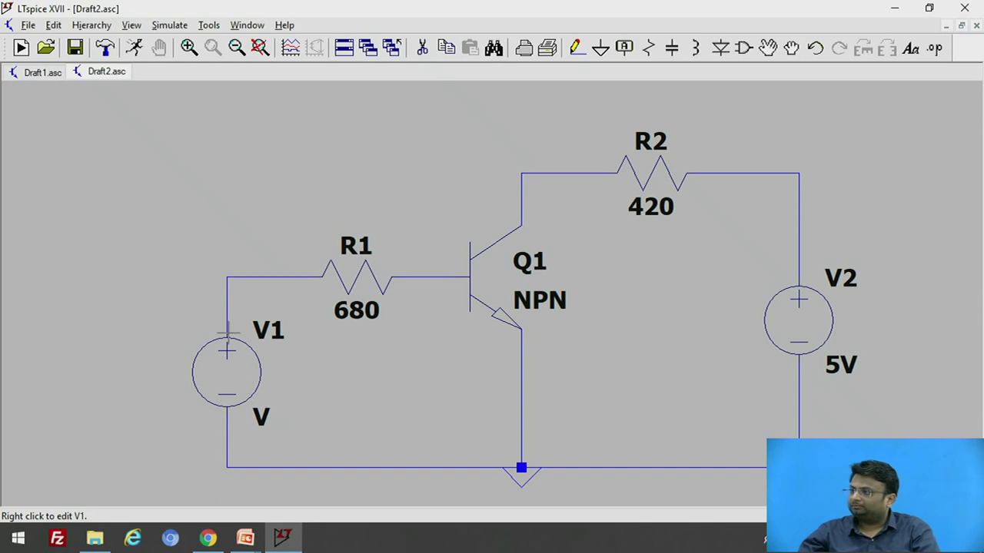
# - Start a DC sweep simulation command with V1 as the first source and a linear sweep type
pyautogui.click(169, 28)
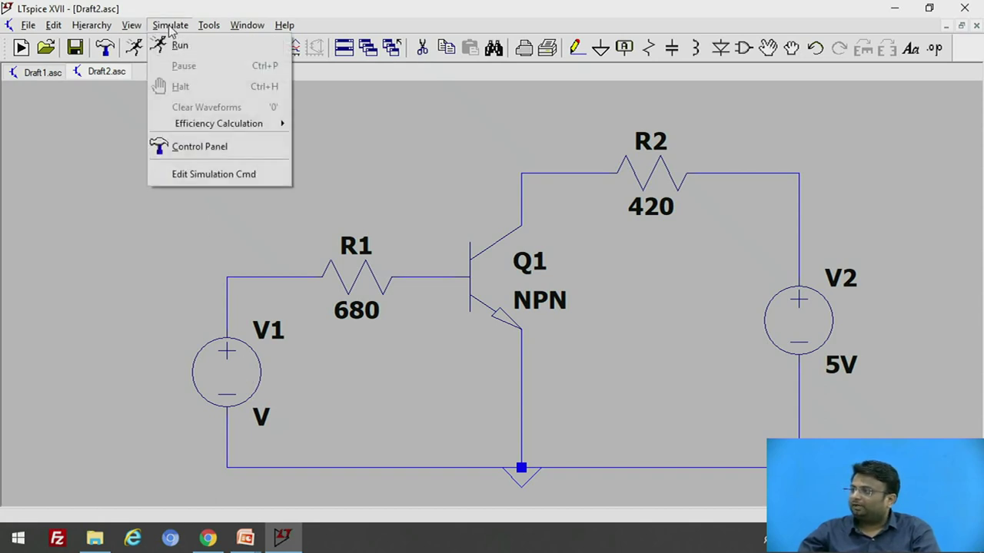
pyautogui.click(265, 176)
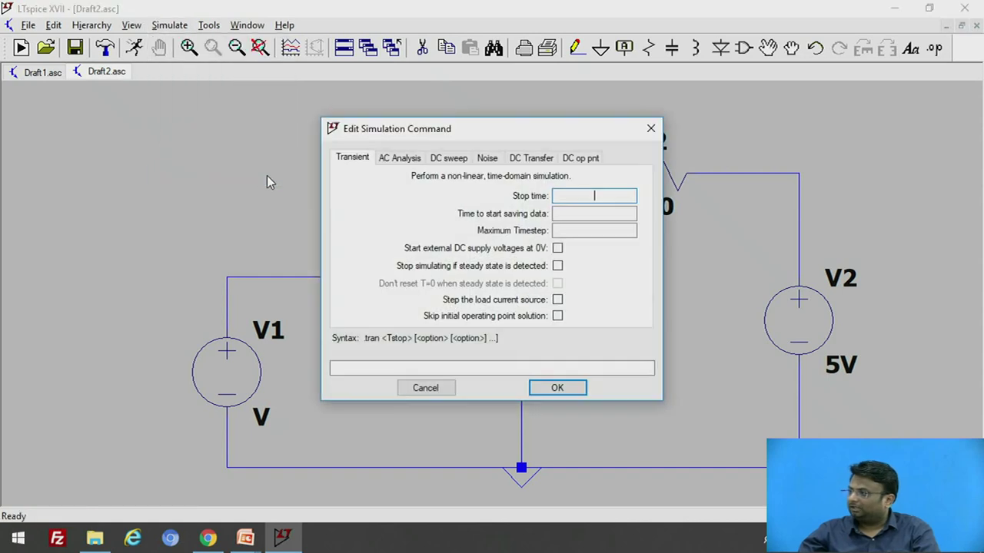
pyautogui.moveTo(418, 123); pyautogui.dragTo(273, 92)
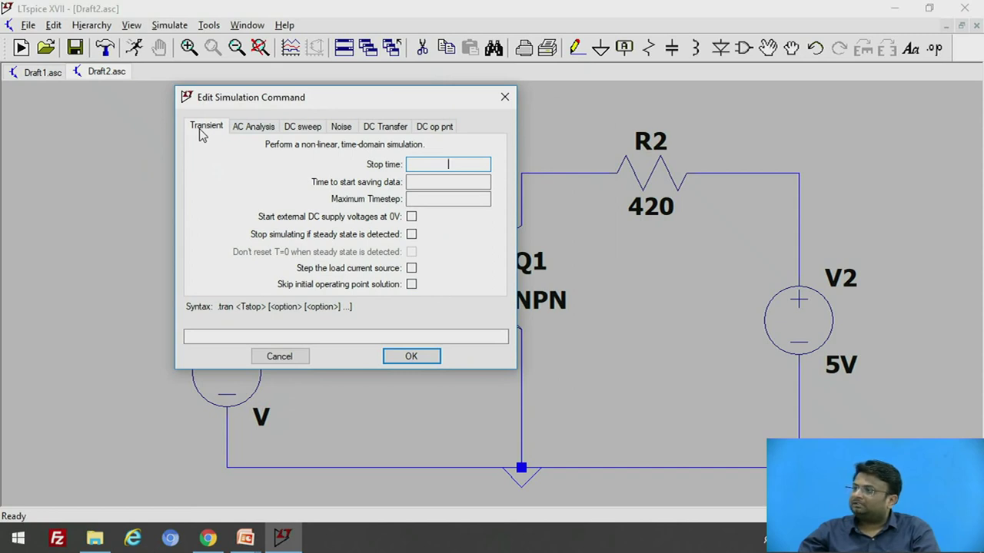
pyautogui.click(305, 127)
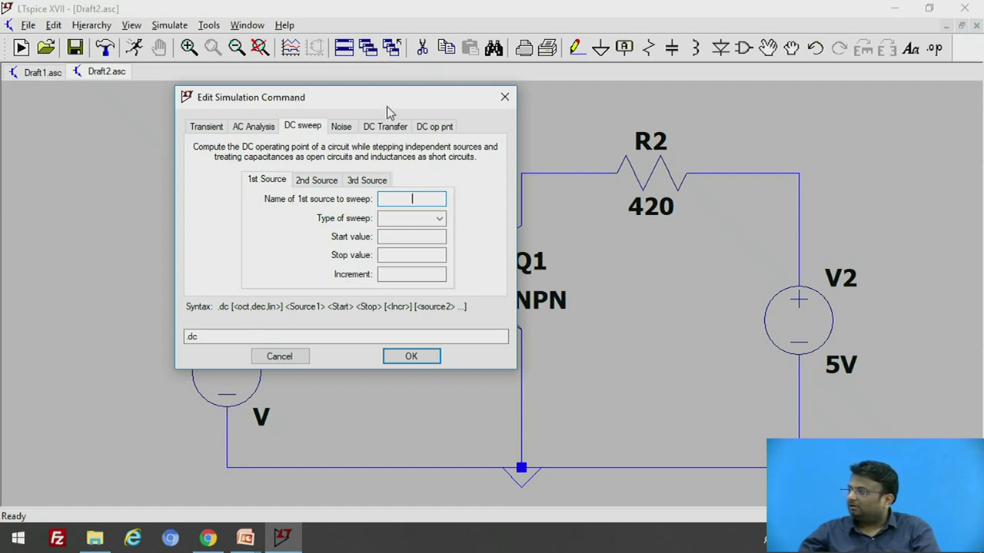
pyautogui.moveTo(387, 103); pyautogui.dragTo(494, 120)
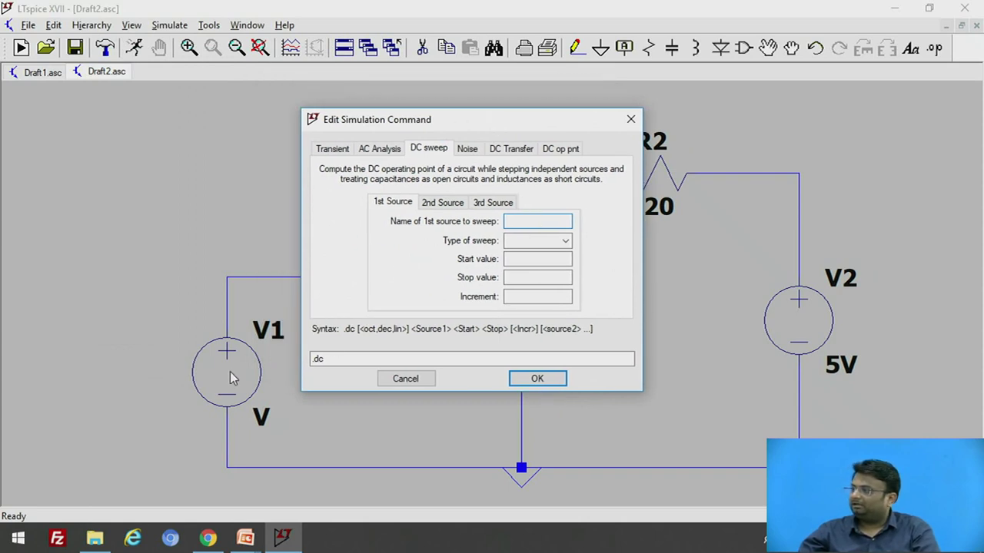
pyautogui.moveTo(376, 119); pyautogui.dragTo(392, 139)
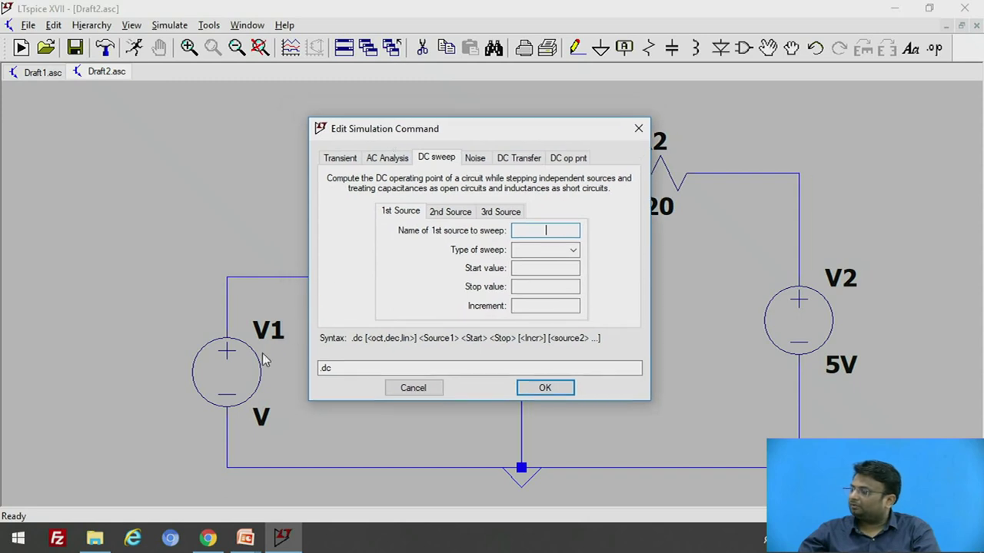
pyautogui.write('V1')
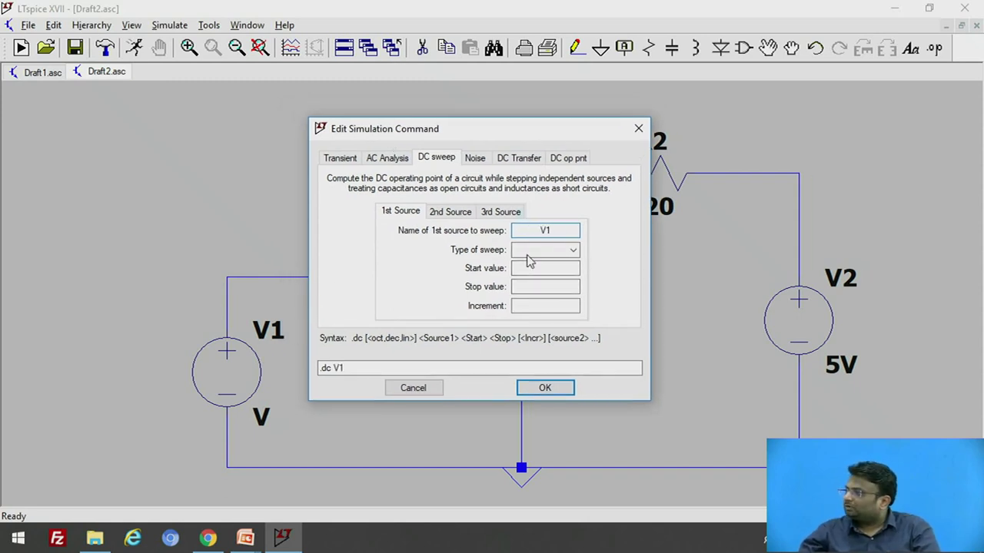
pyautogui.click(574, 253)
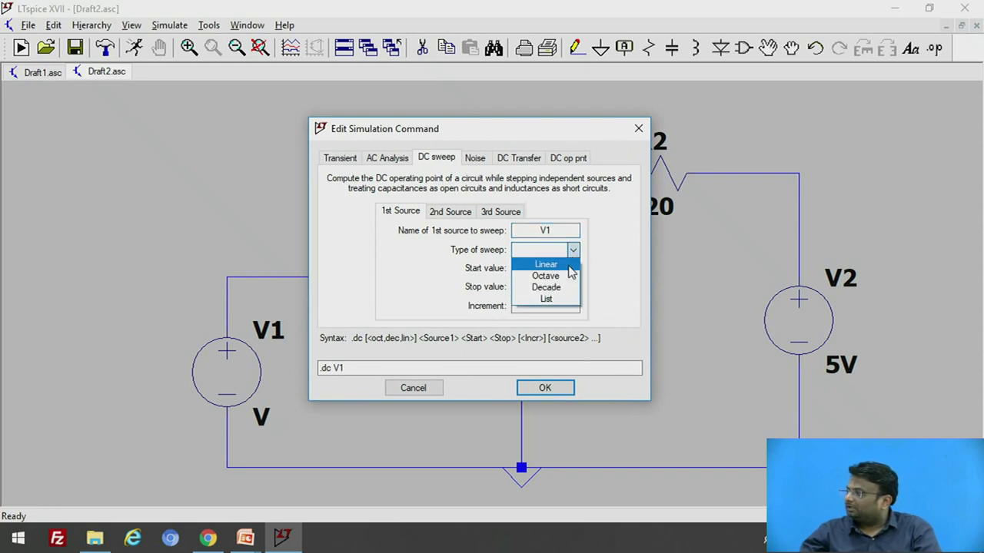
pyautogui.click(567, 262)
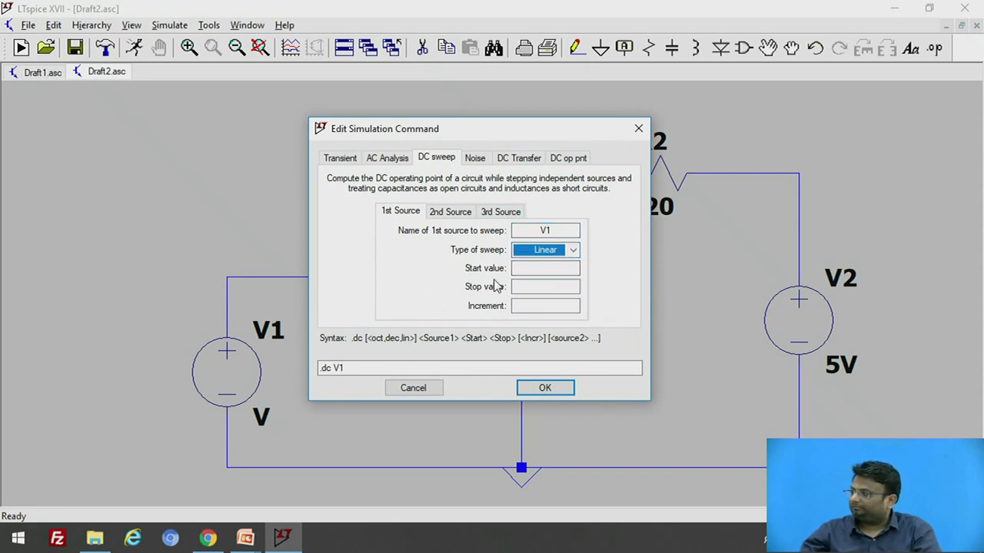
# - Set the V1 sweep to start at 0, stop at 1V and use an increment of 0.01
pyautogui.click(542, 269)
pyautogui.write('0')
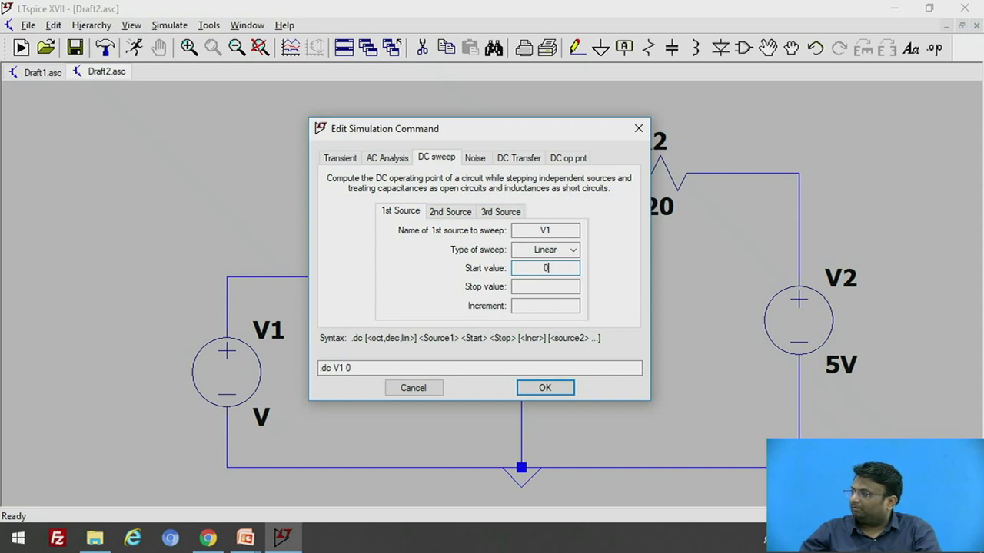
pyautogui.click(544, 286)
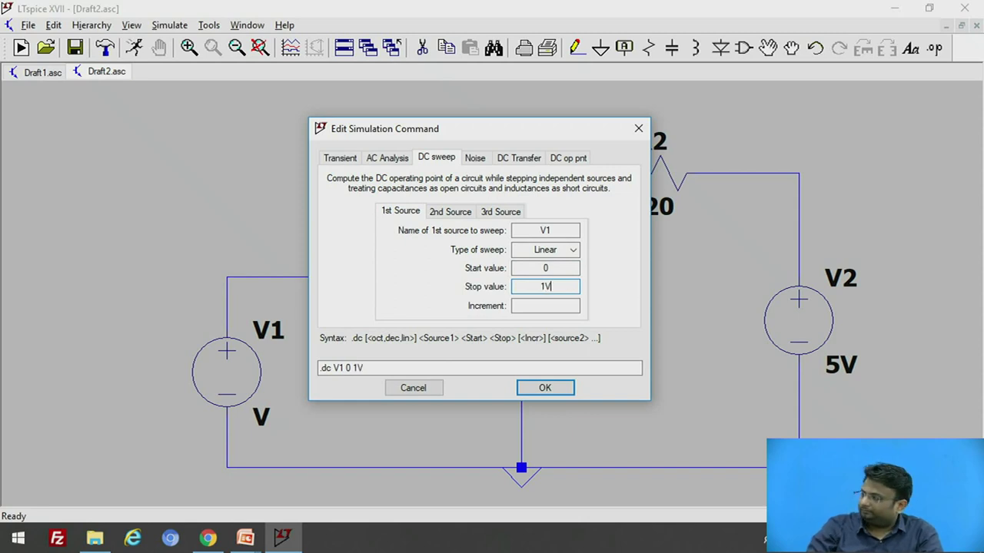
pyautogui.click(539, 305)
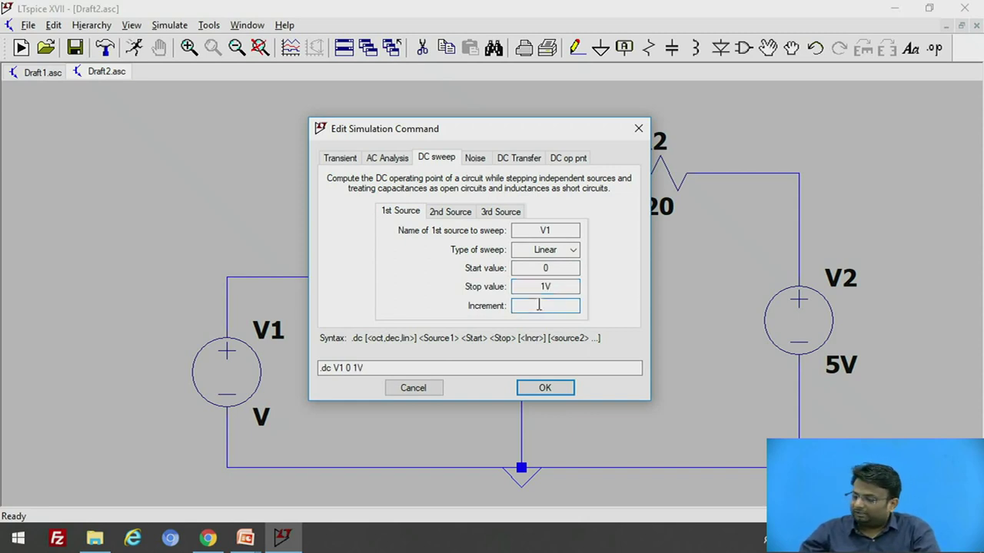
pyautogui.write('0.01')
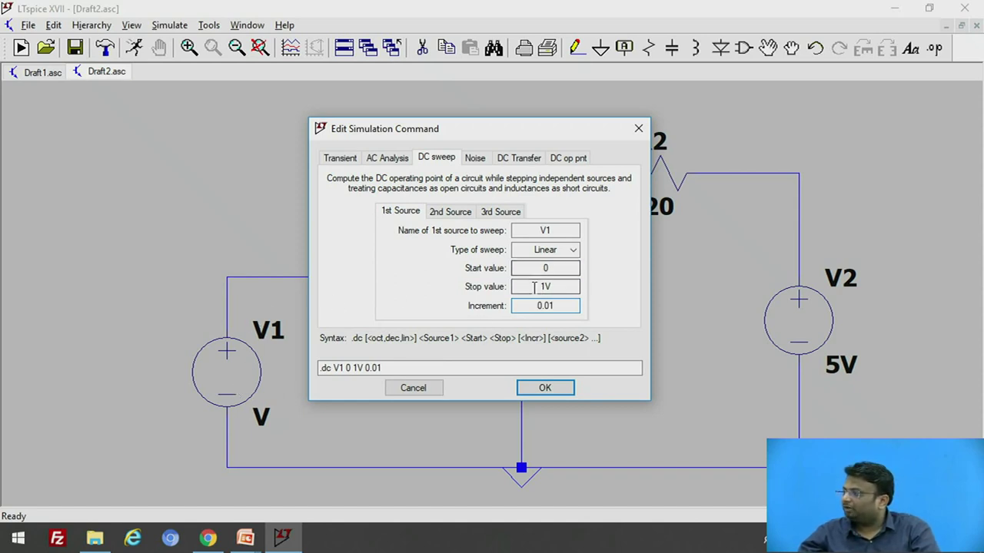
pyautogui.moveTo(558, 305); pyautogui.dragTo(537, 301)
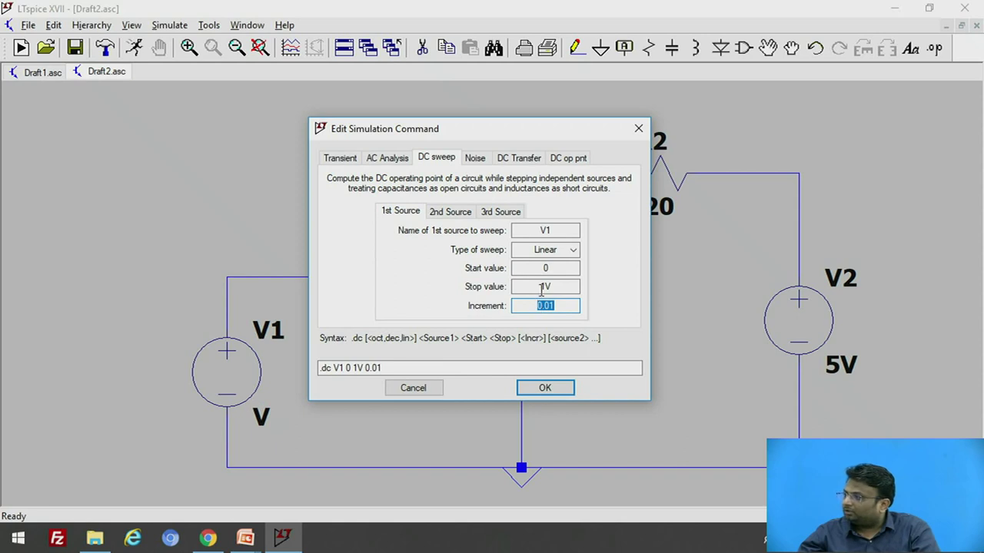
# - Add V2 as the second source of the DC sweep, linear from 0 to 2 with an increment of 0.1
pyautogui.click(458, 214)
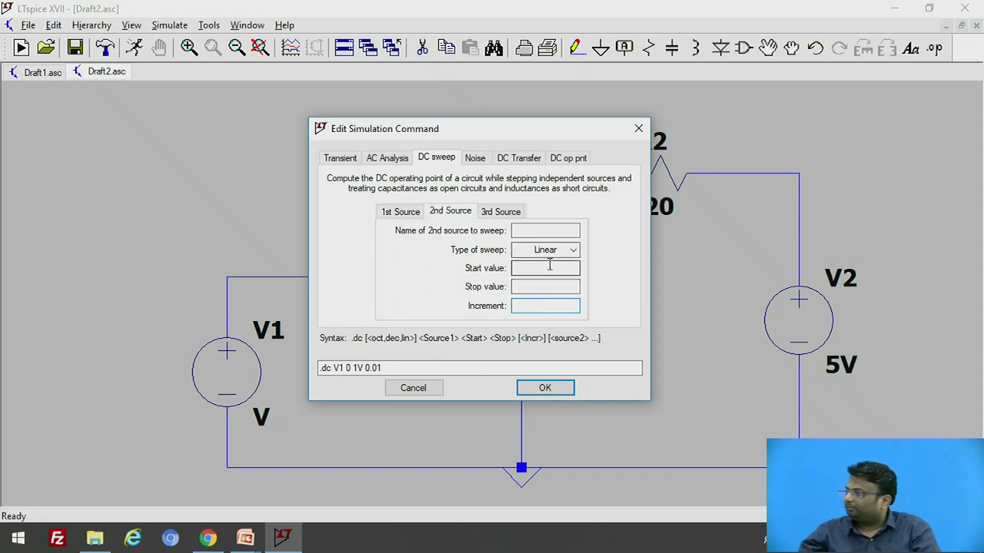
pyautogui.click(540, 233)
pyautogui.write('V2')
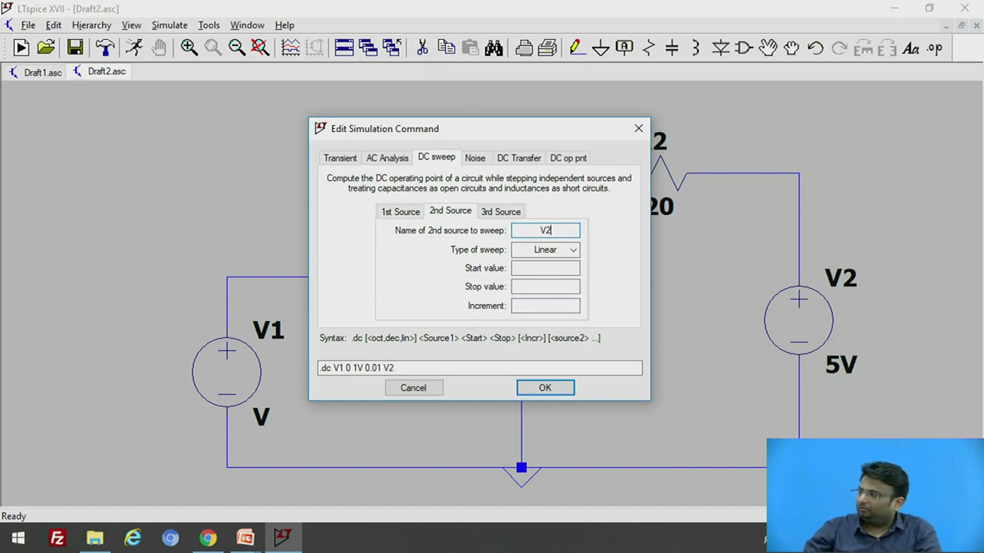
pyautogui.click(548, 268)
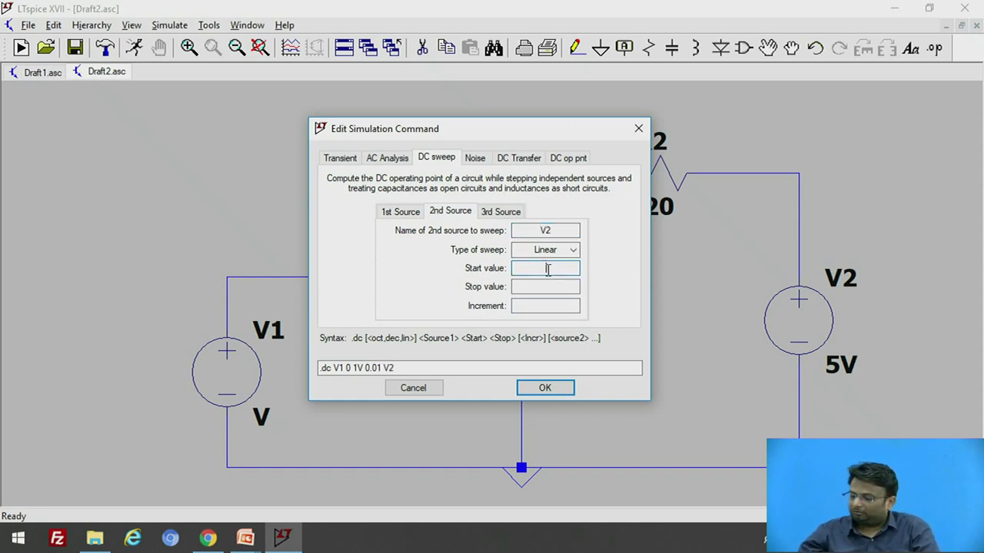
pyautogui.click(542, 286)
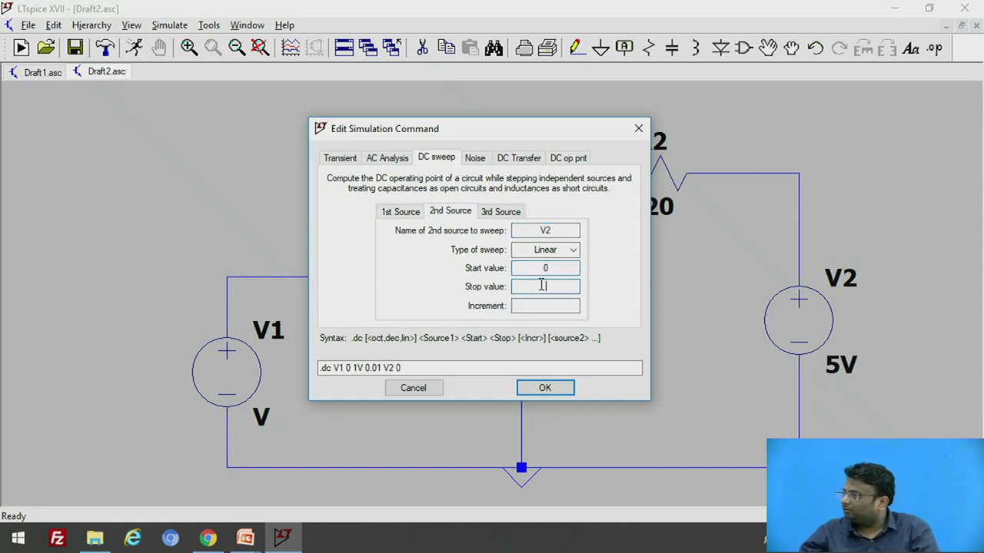
pyautogui.click(544, 305)
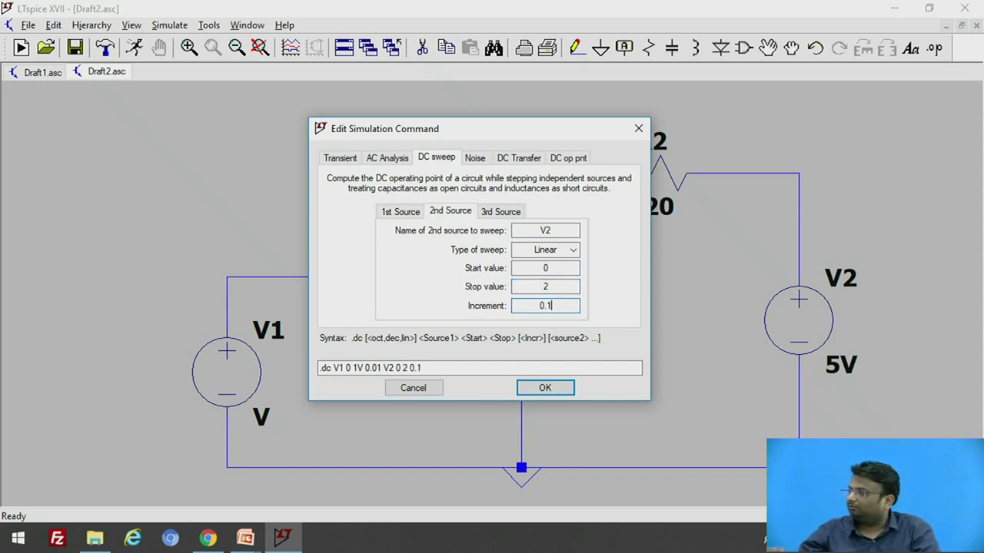
pyautogui.click(555, 268)
pyautogui.click(548, 286)
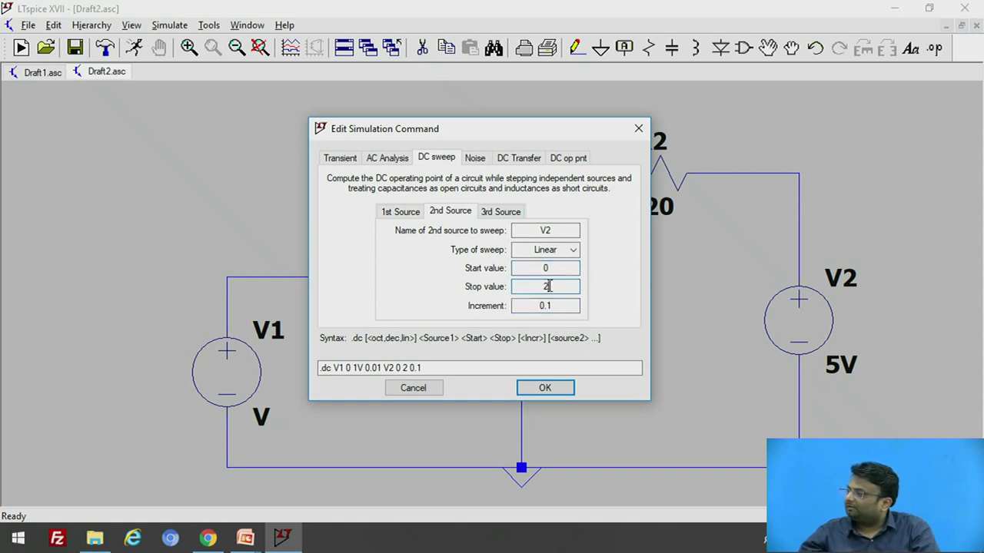
pyautogui.click(550, 305)
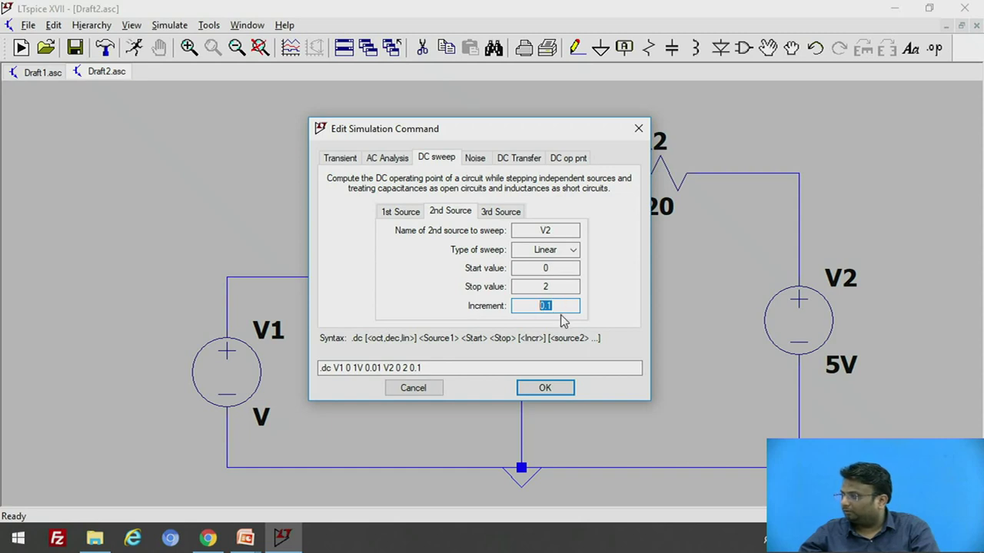
# - Confirm the DC sweep command and place its directive just below the circuit's ground wire
pyautogui.click(547, 390)
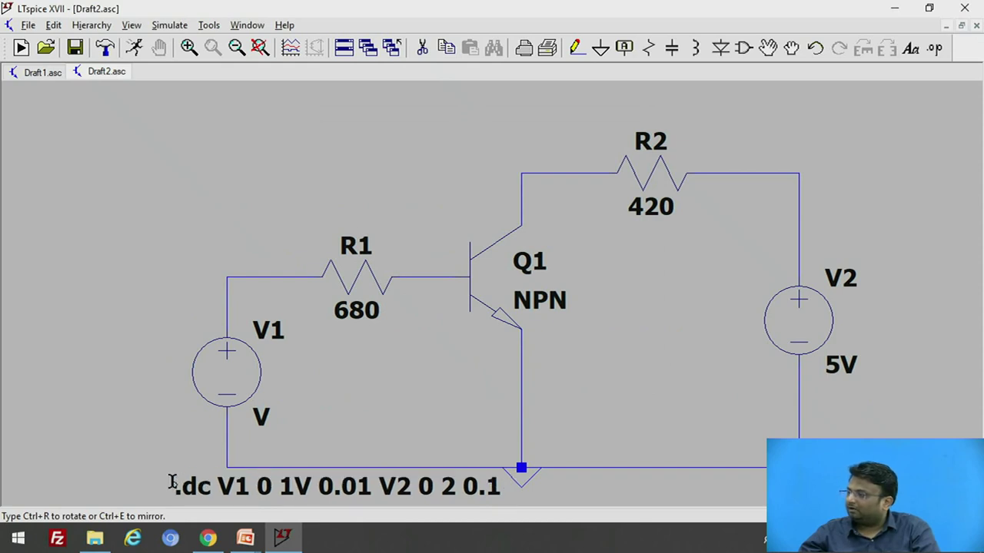
pyautogui.click(172, 483)
pyautogui.scroll(1, 318, 317)
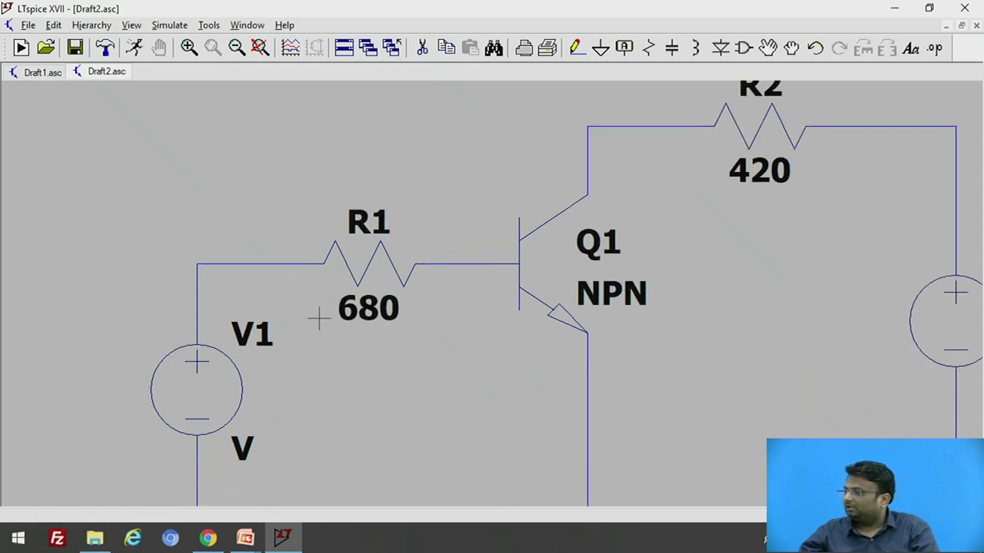
pyautogui.scroll(-2, 318, 317)
pyautogui.scroll(1, 310, 500)
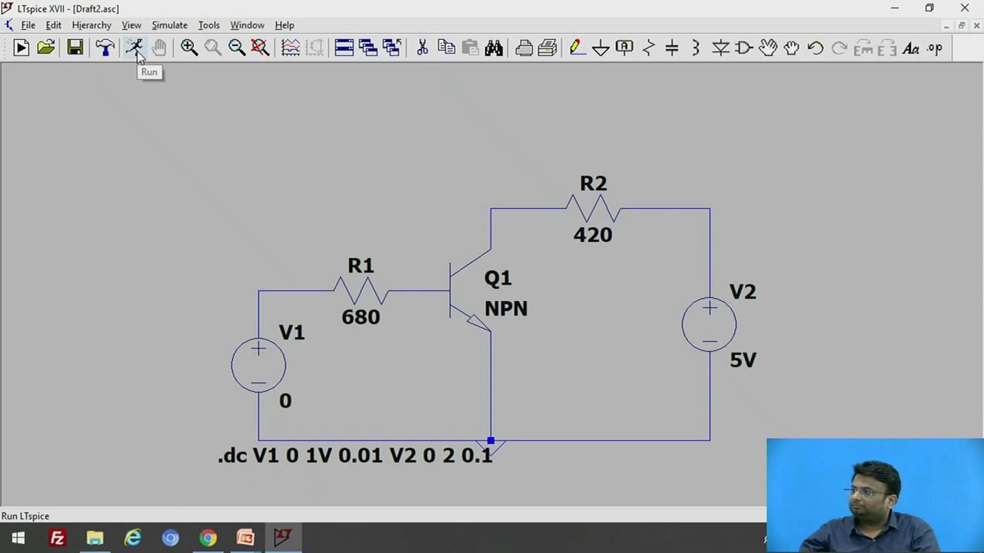
# - Run the DC sweep simulation and enlarge the empty waveform window down to the schematic
pyautogui.click(135, 49)
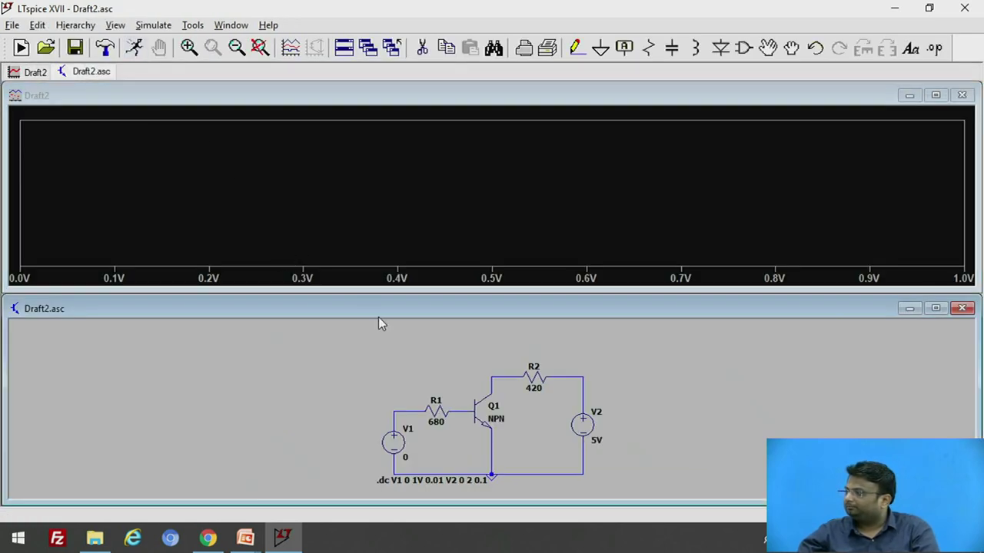
pyautogui.moveTo(382, 289); pyautogui.dragTo(382, 315)
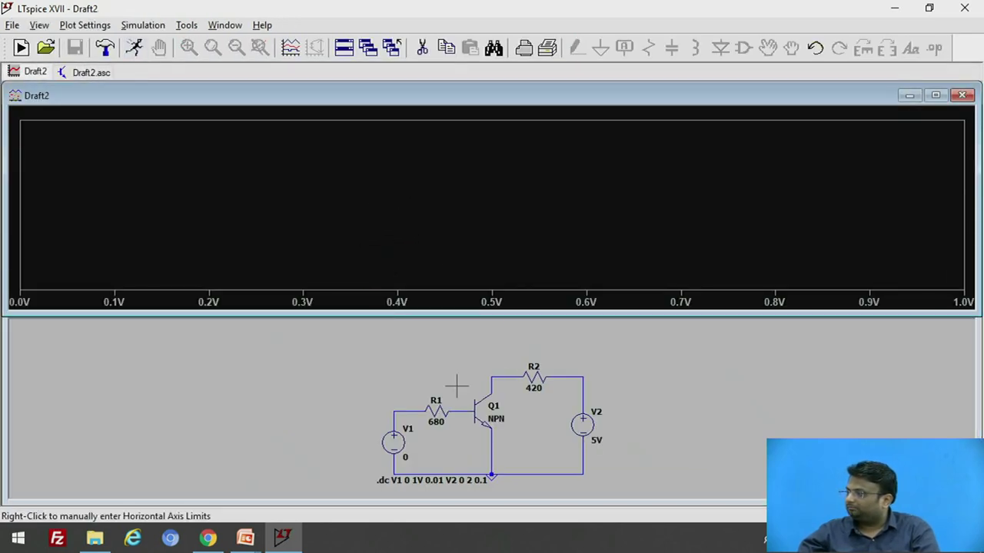
pyautogui.scroll(2, 492, 459)
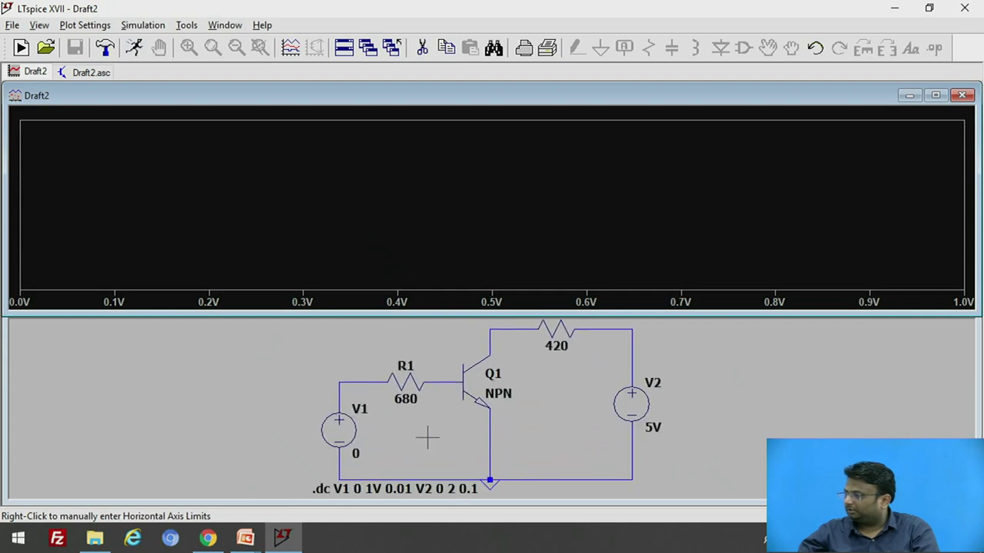
pyautogui.scroll(-3, 498, 455)
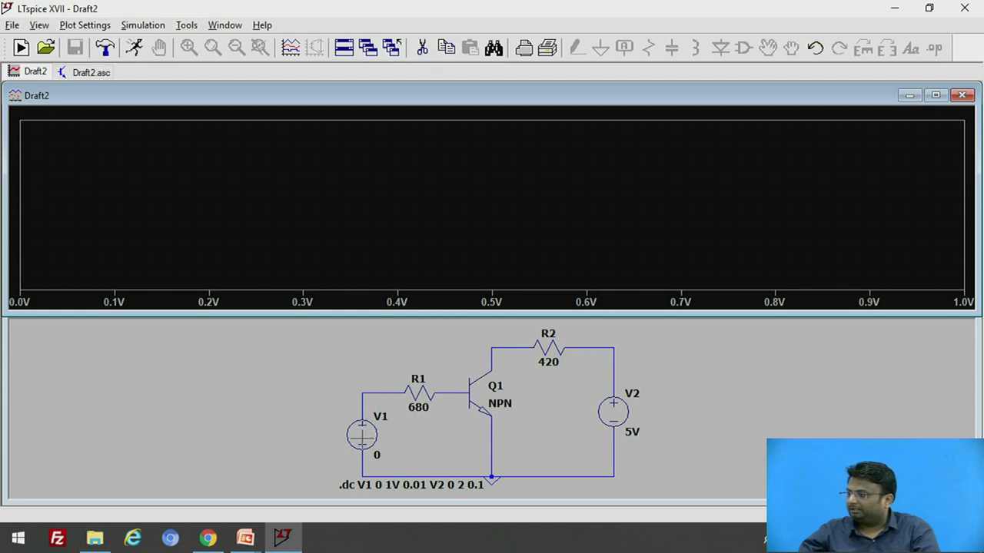
# - Plot the base current of transistor Q1 and resize the schematic window to uncover the plot's horizontal axis
pyautogui.click(411, 408)
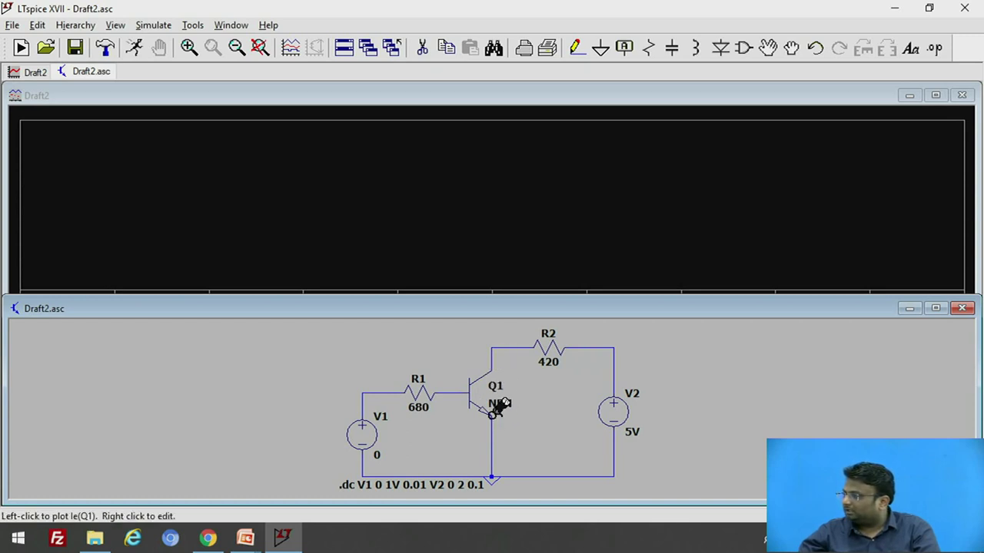
pyautogui.click(465, 388)
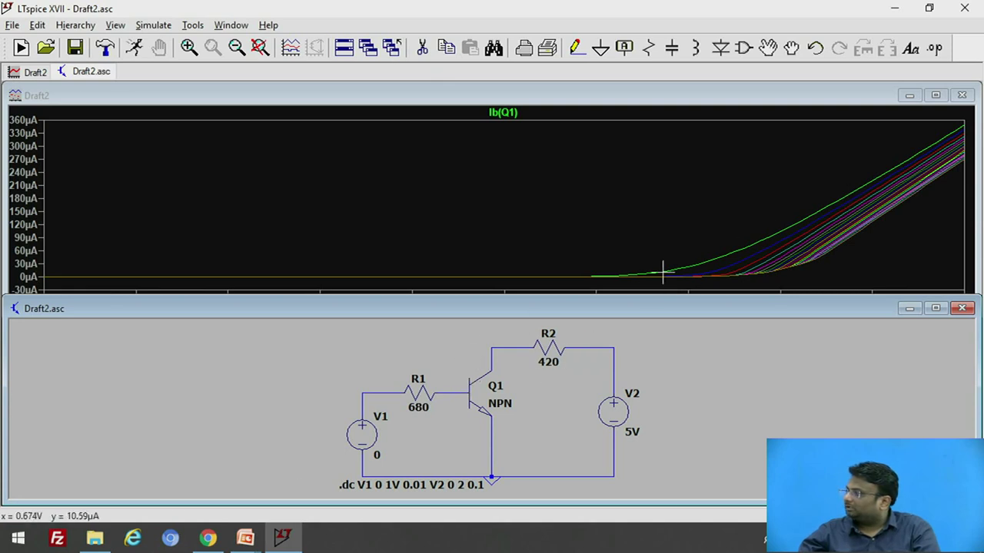
pyautogui.moveTo(505, 296); pyautogui.dragTo(505, 319)
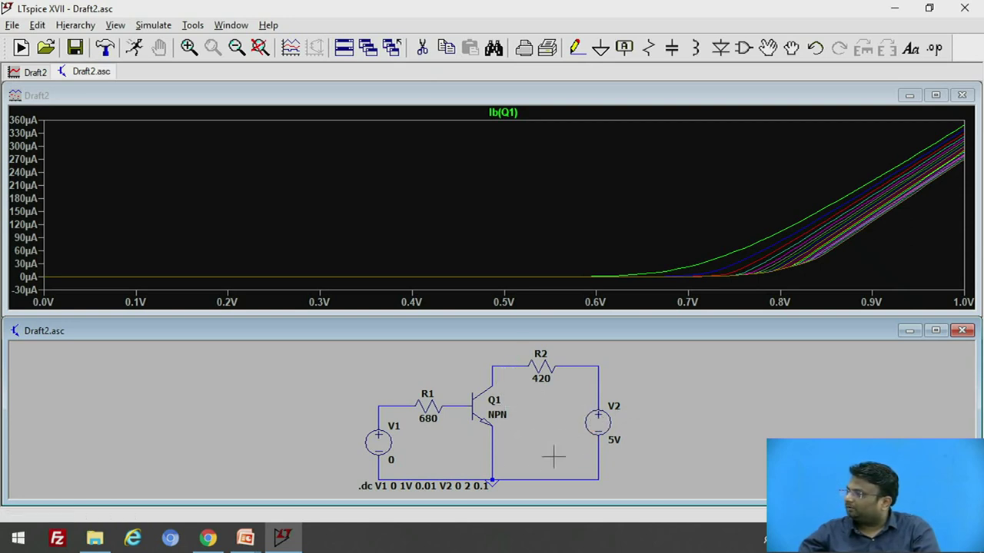
pyautogui.click(498, 375)
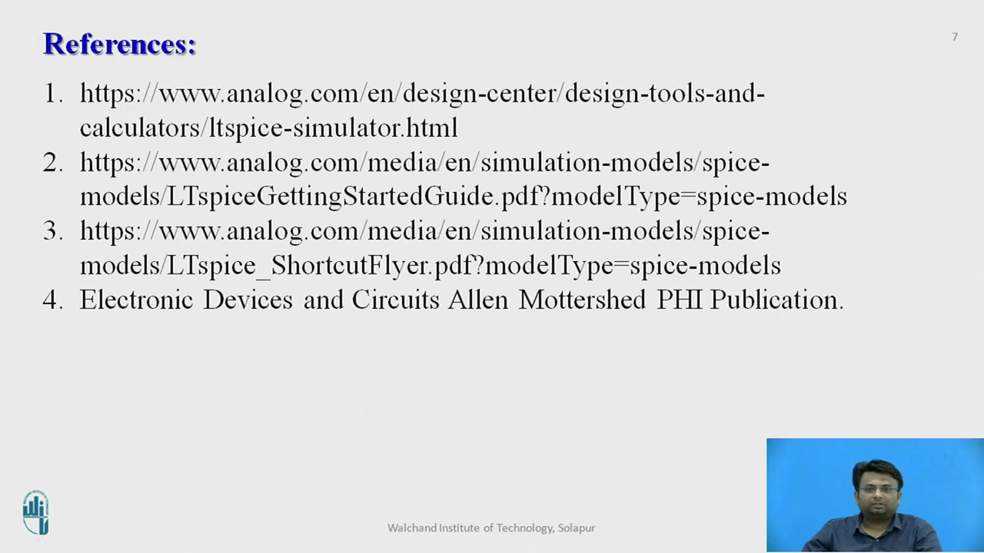
pyautogui.press('Right')
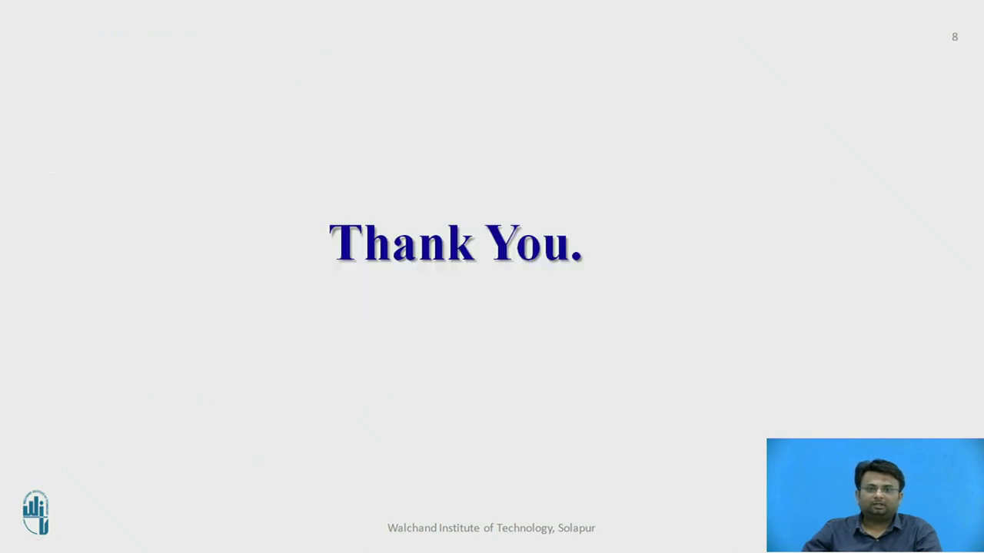